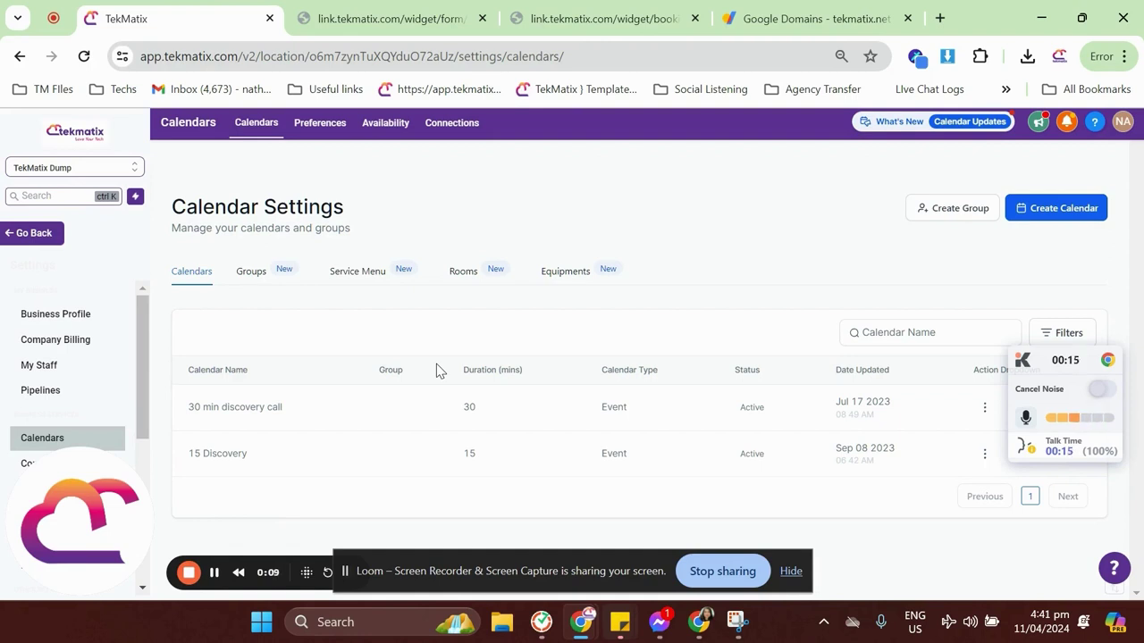
Examine the domain used in the sign-up form link and the 30 min discovery call booking link
left_click(329, 18)
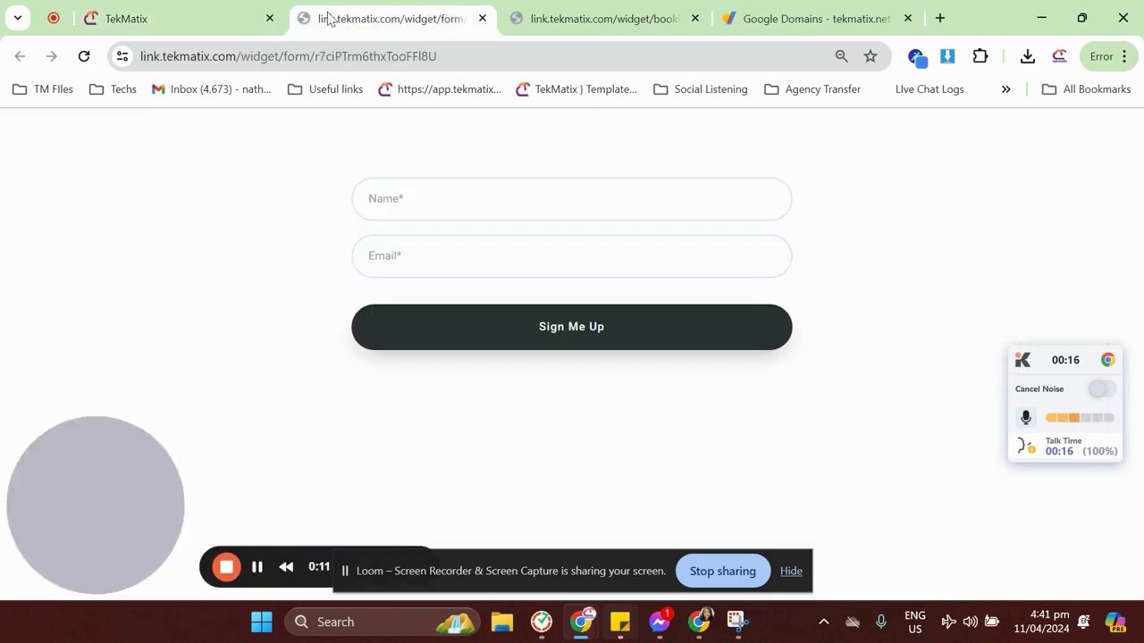
left_click(187, 56)
left_click(270, 59)
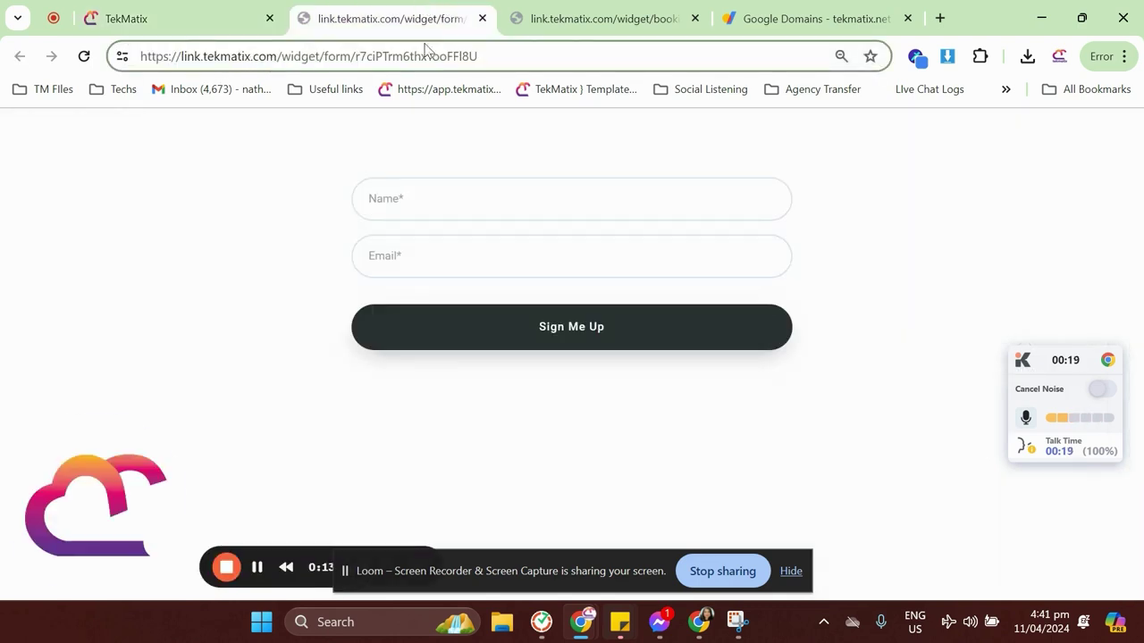
left_click(592, 22)
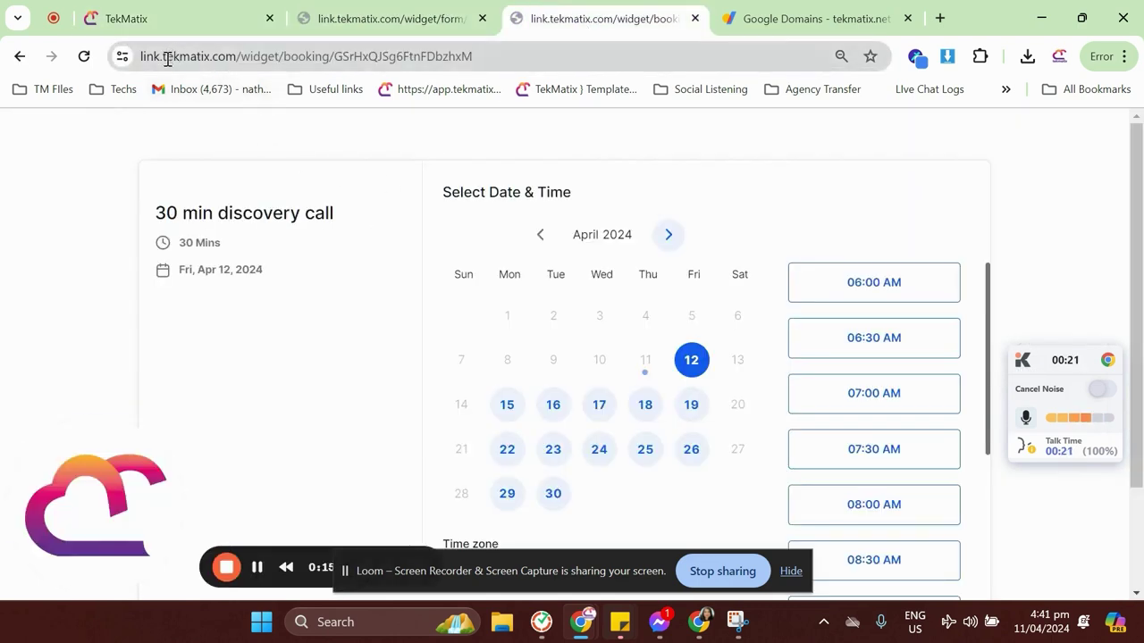
left_click_drag(143, 56, 151, 173)
left_click(143, 152)
left_click(141, 172)
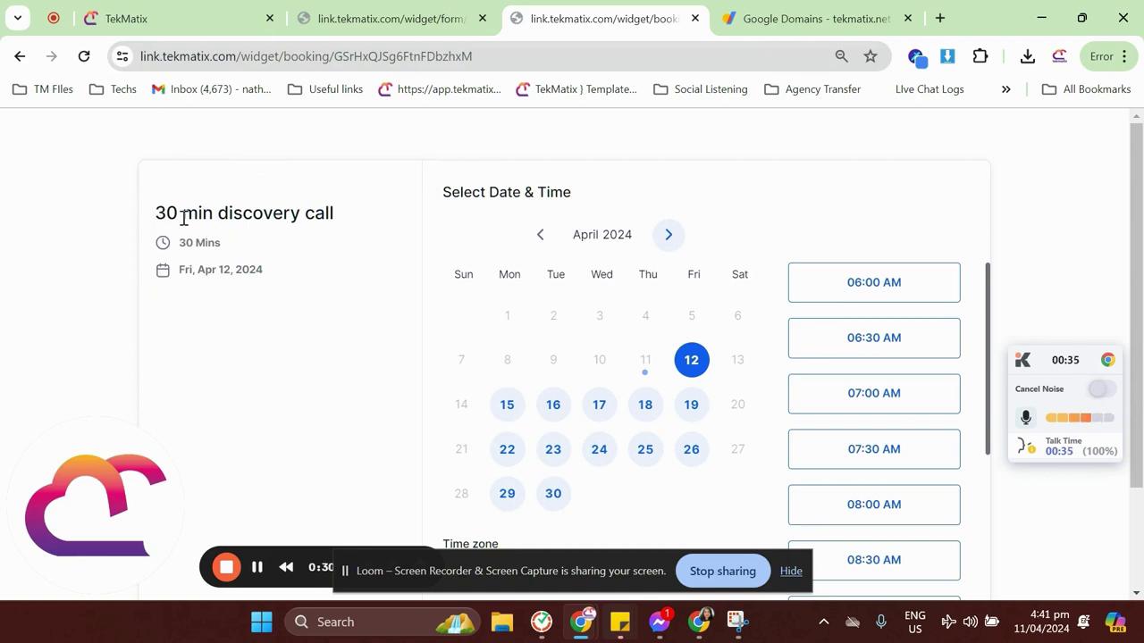
left_click(356, 26)
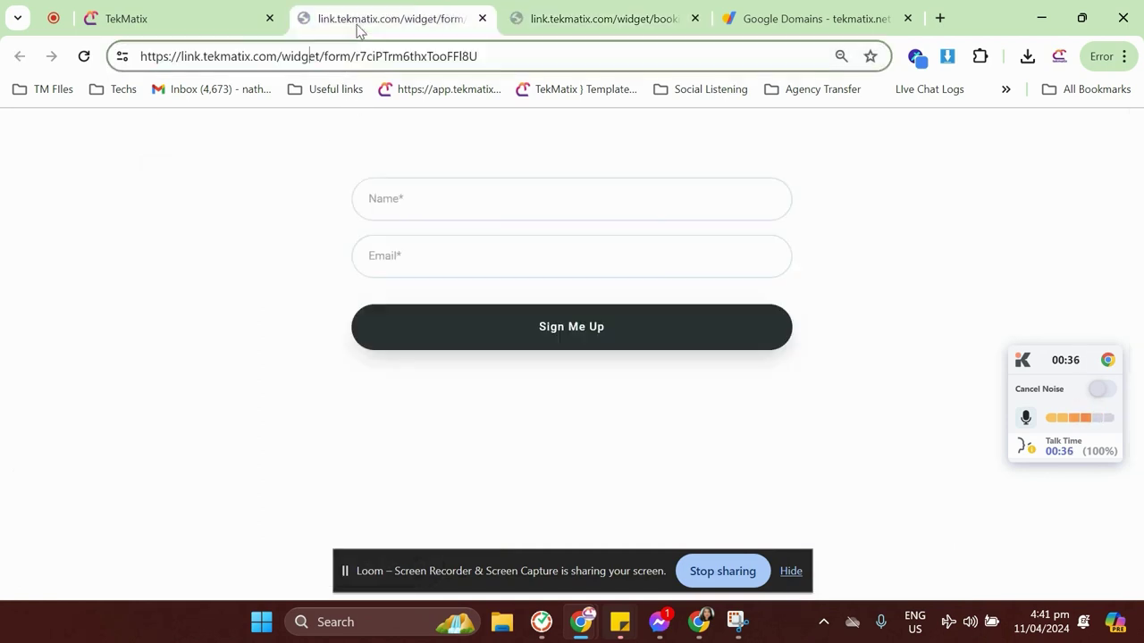
left_click(545, 29)
left_click(419, 13)
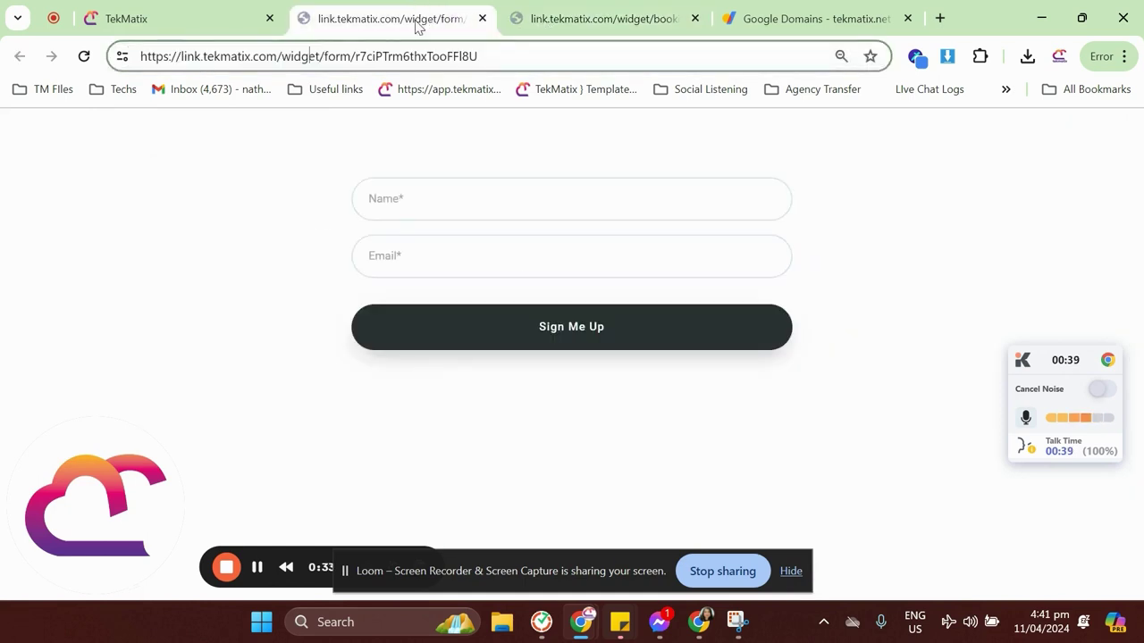
left_click(573, 24)
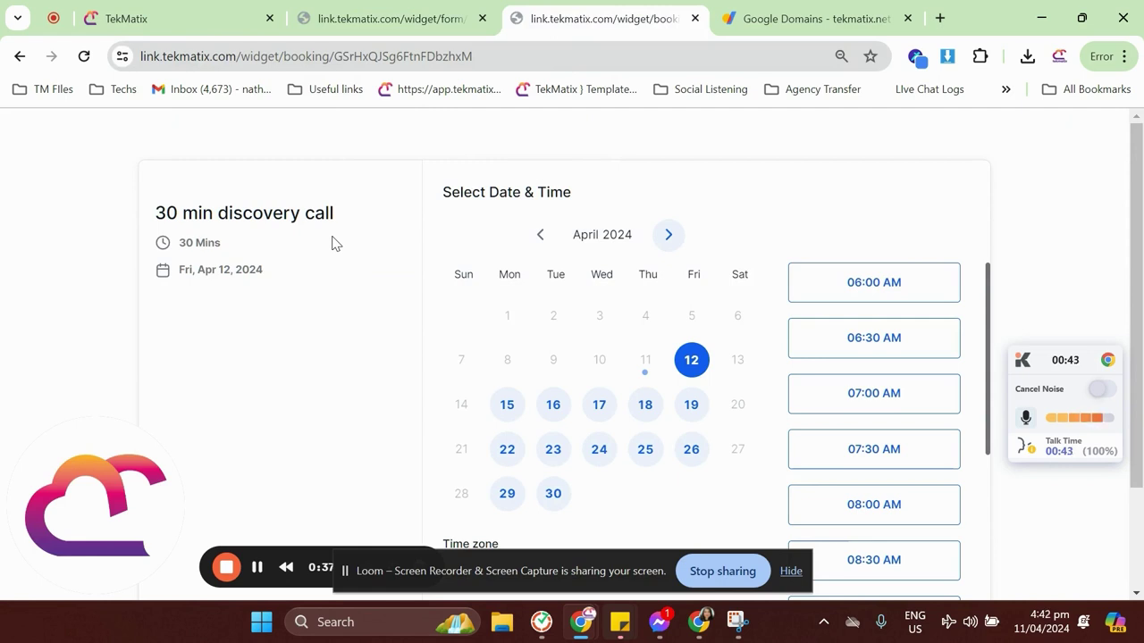
Open the TekMatix Dump account's Business Profile settings and locate the Branded Domain field
left_click(171, 26)
left_click(84, 319)
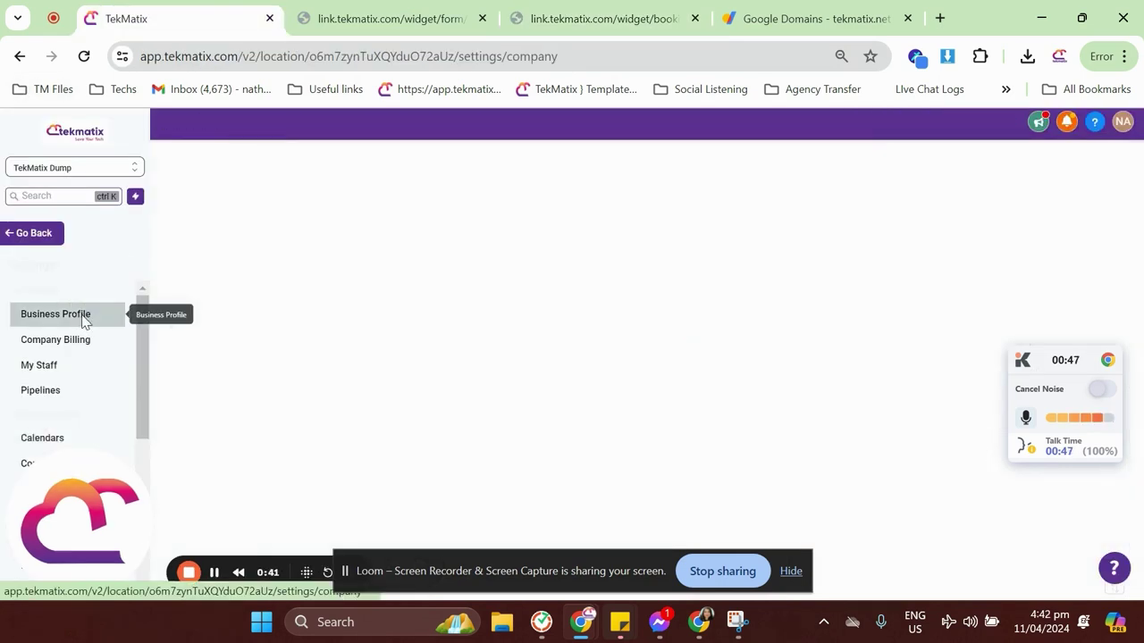
scroll(327, 327, "down", 3)
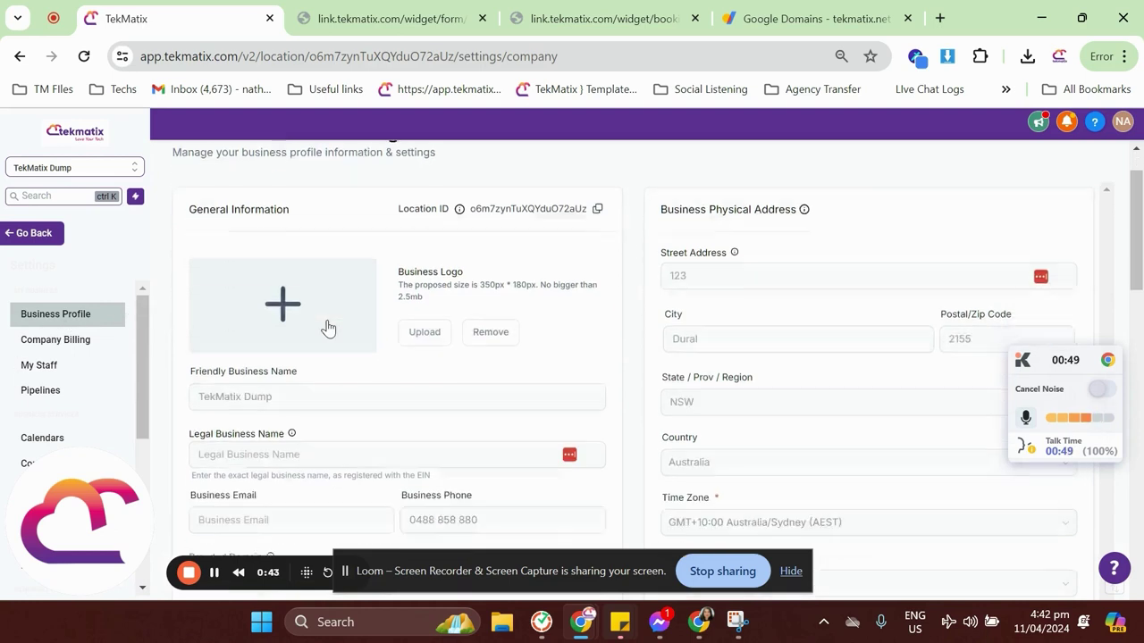
left_click_drag(188, 351, 262, 350)
left_click(272, 352)
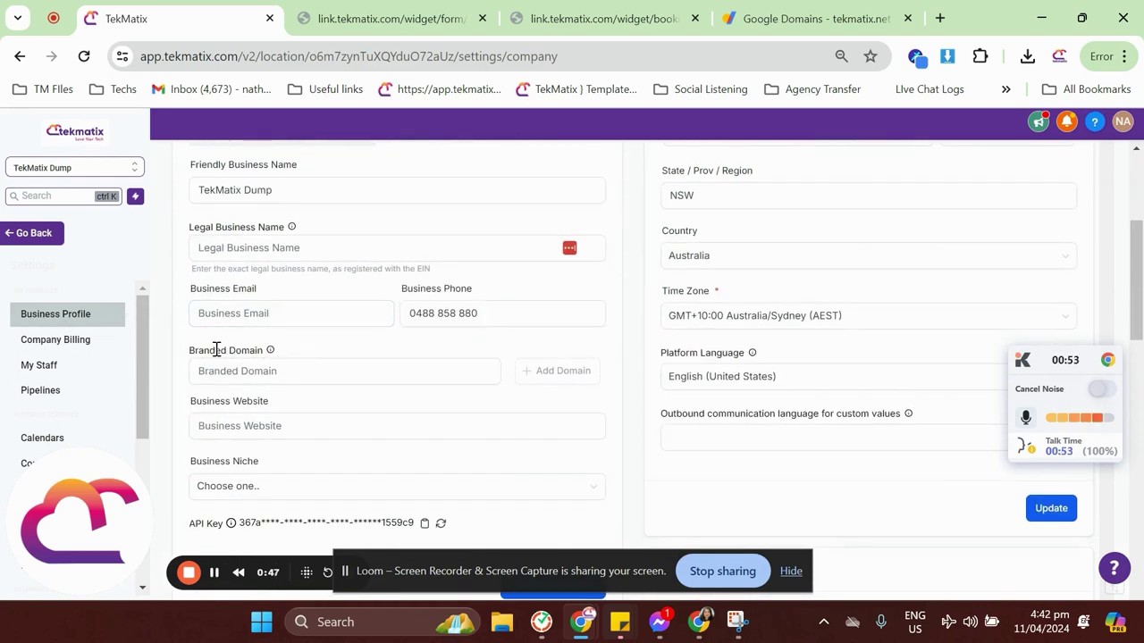
left_click_drag(186, 355, 270, 352)
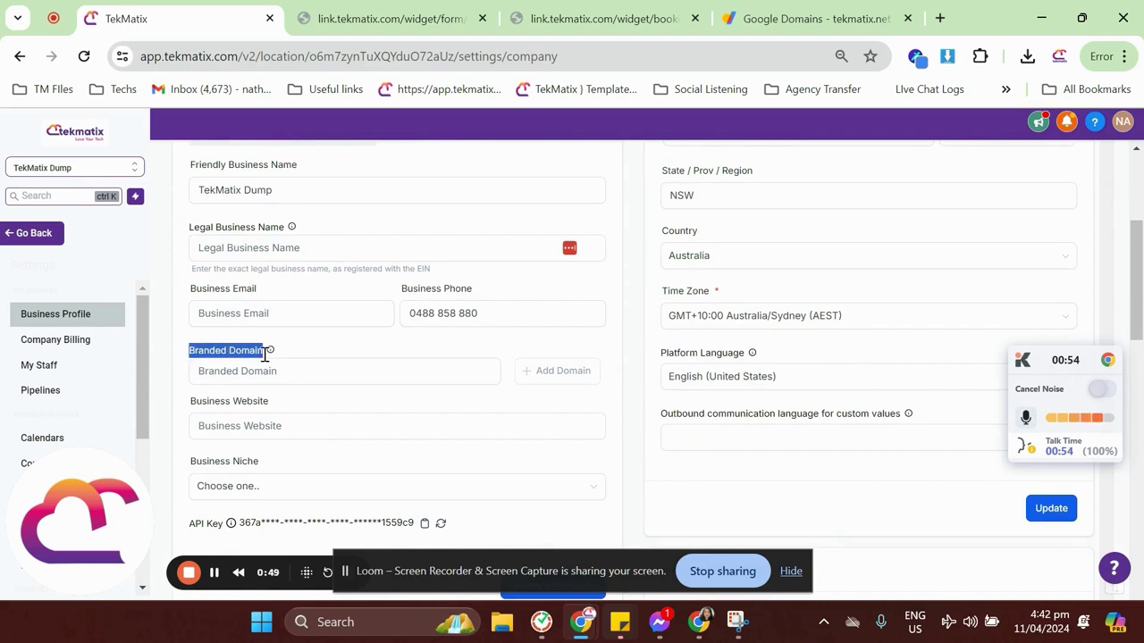
Compare the form and booking widget links again and return to the Branded Domain setting
left_click(362, 32)
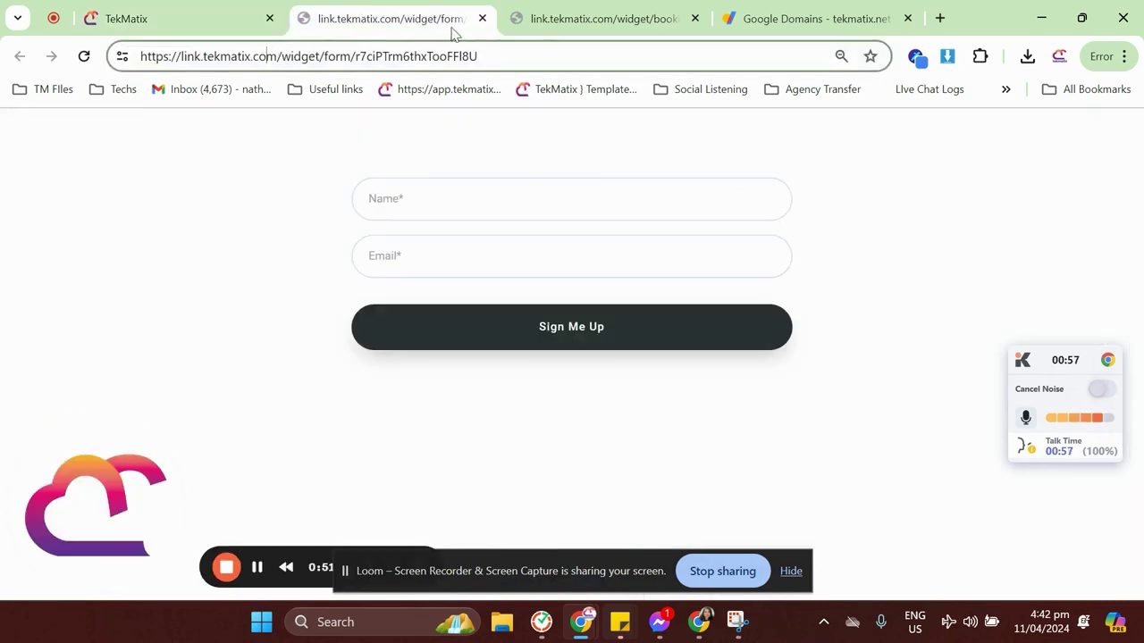
left_click(573, 29)
left_click(168, 33)
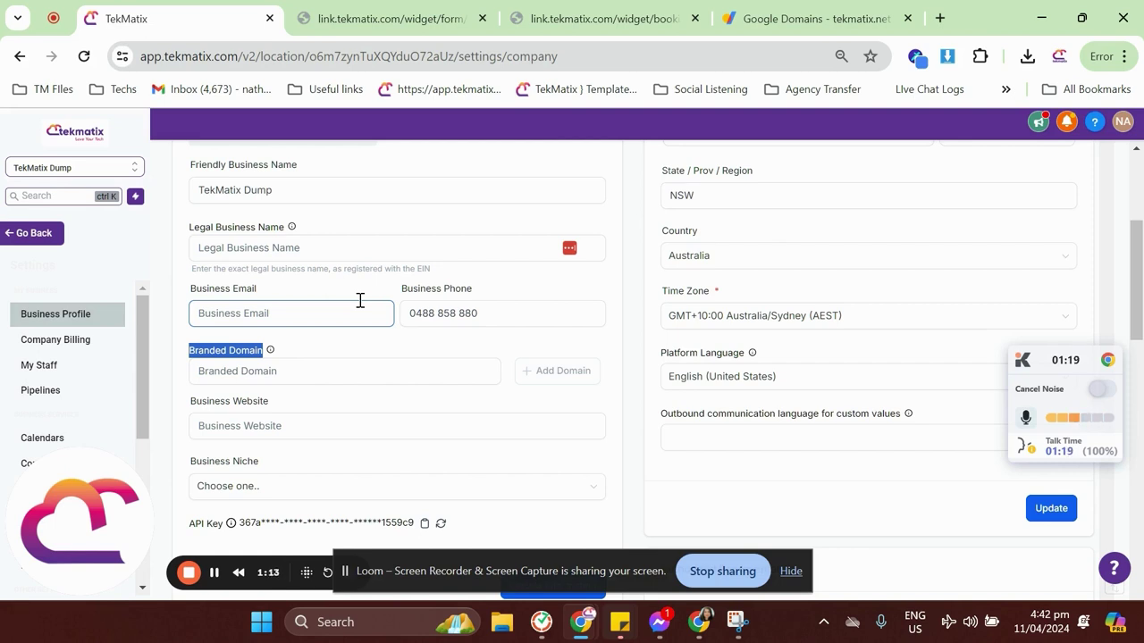
left_click(321, 18)
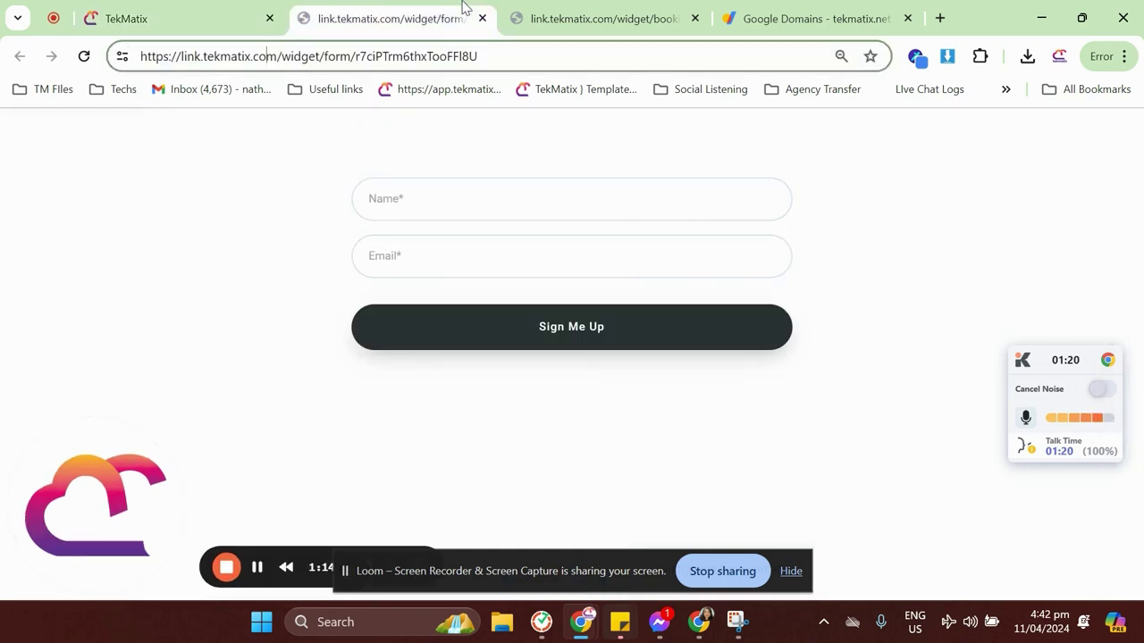
left_click(150, 6)
left_click(300, 351)
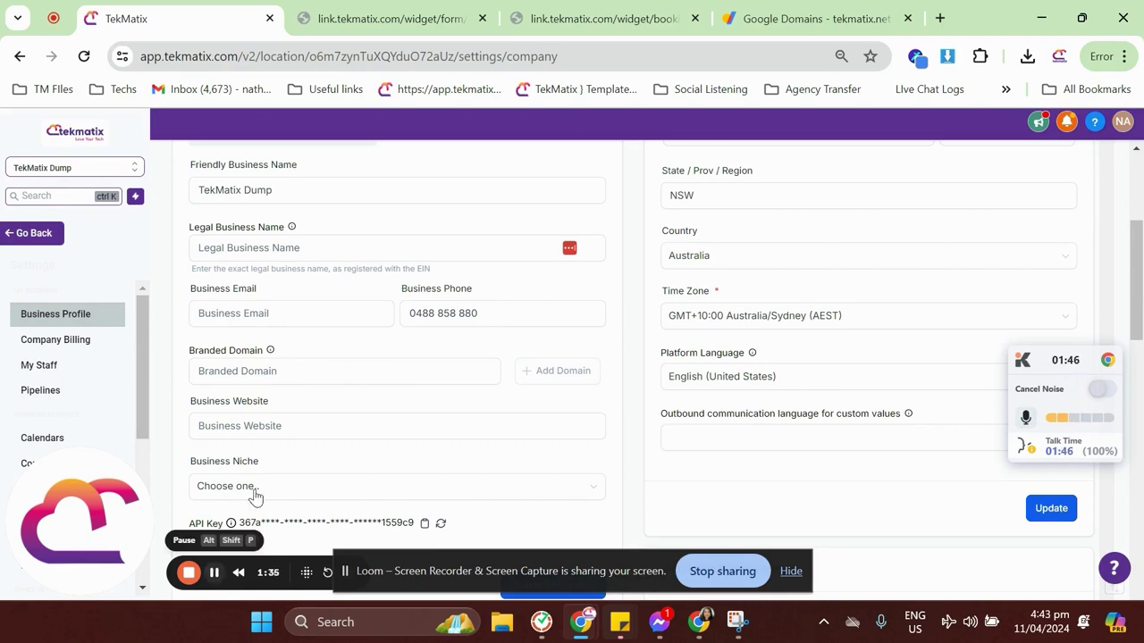
Read the CNAME record requirement in the hint for the Branded Domain field
scroll(331, 459, "down", 2)
scroll(331, 459, "up", 4)
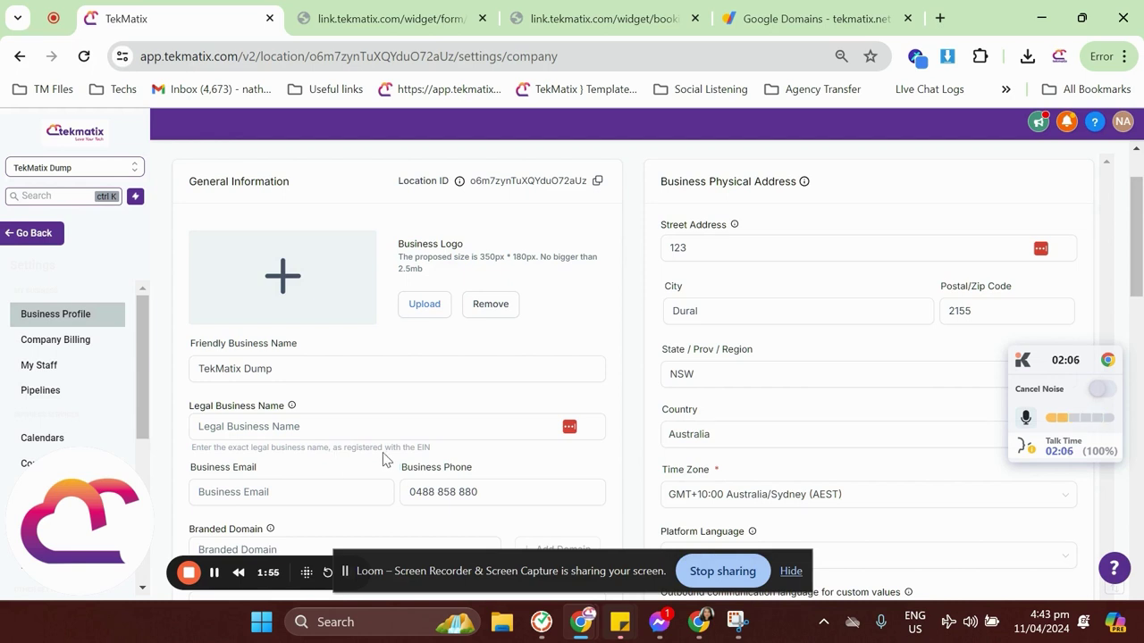
scroll(386, 454, "down", 1)
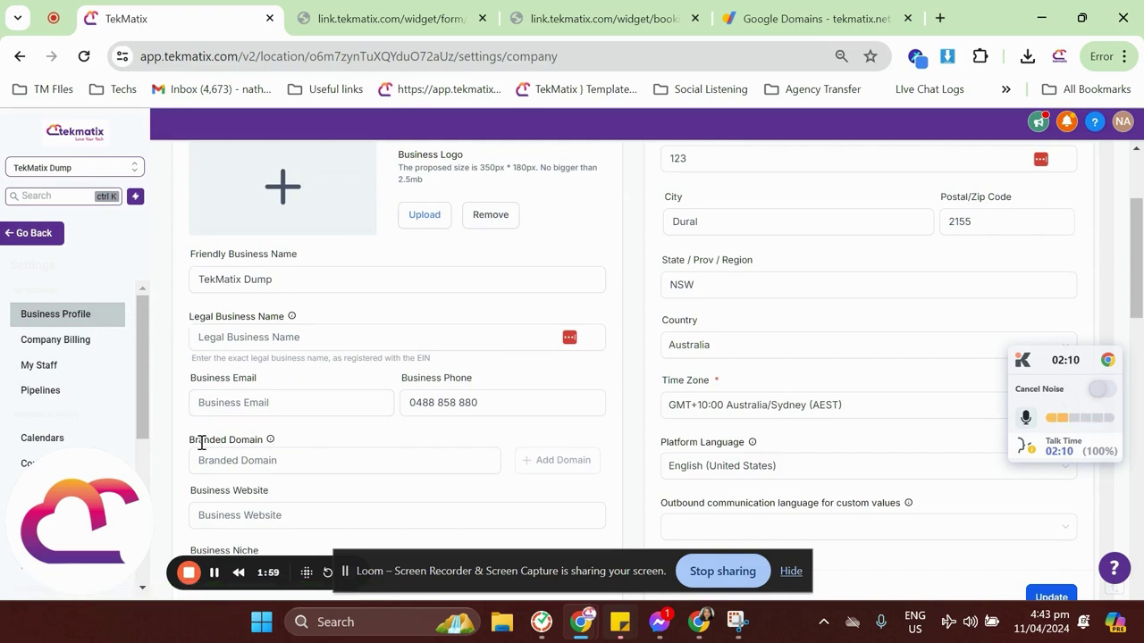
left_click_drag(188, 440, 247, 442)
left_click(291, 461)
scroll(327, 447, "down", 1)
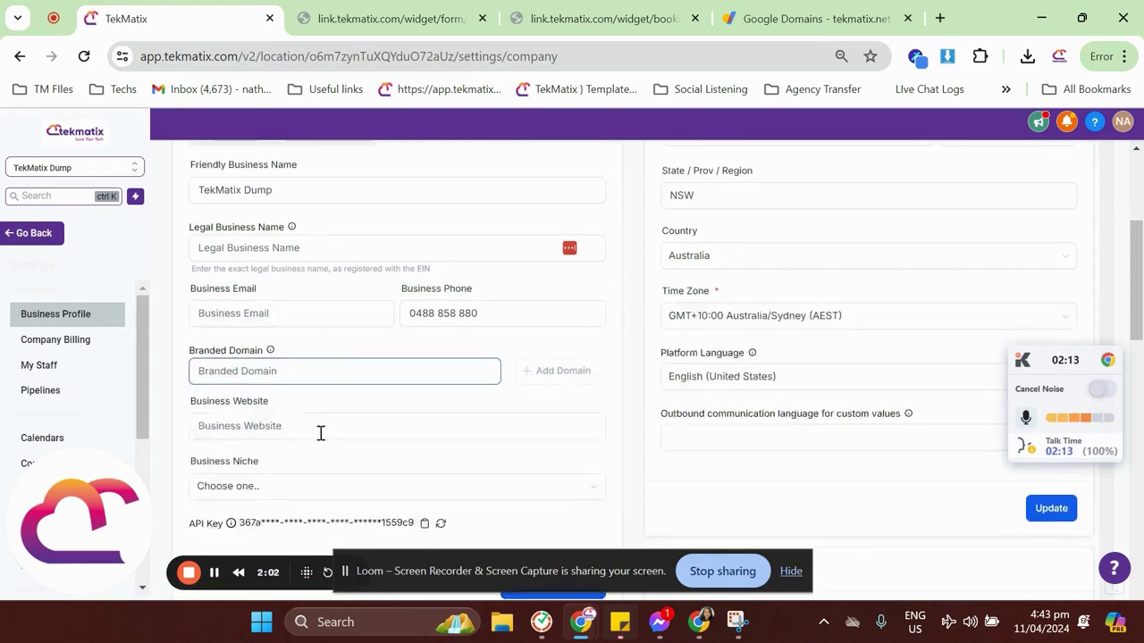
left_click(270, 349)
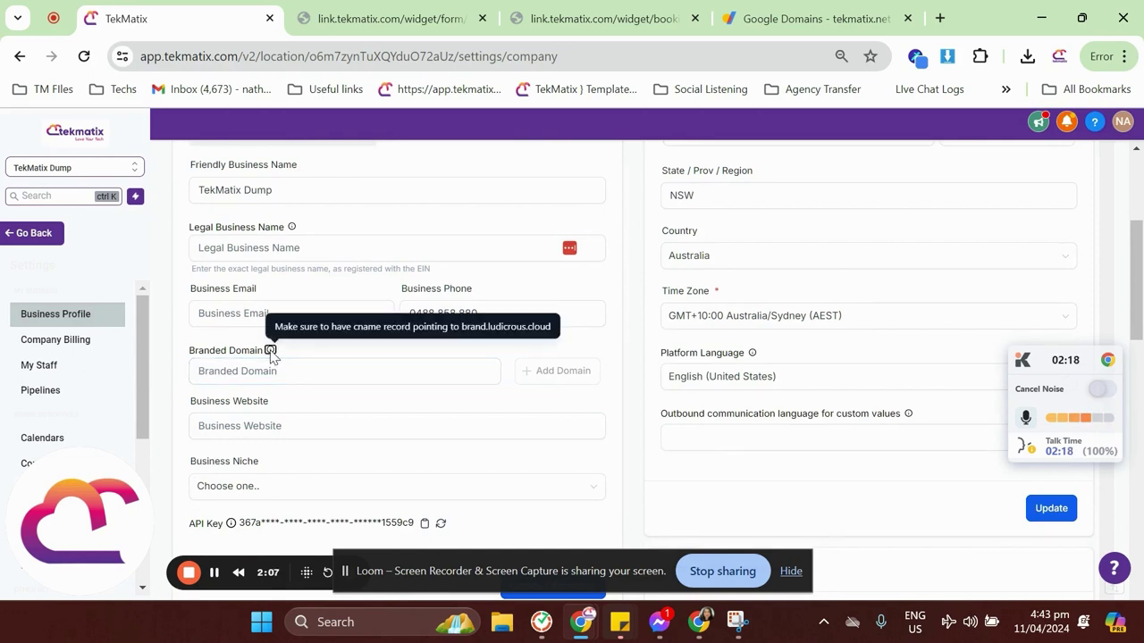
left_click_drag(350, 327, 384, 327)
left_click_drag(458, 327, 557, 328)
left_click(407, 361)
Copy the CNAME target brand.ludicrous.cloud from the Branded Domain hint
left_click(270, 349)
mouse_move(270, 350)
left_click_drag(461, 327, 556, 334)
right_click(526, 329)
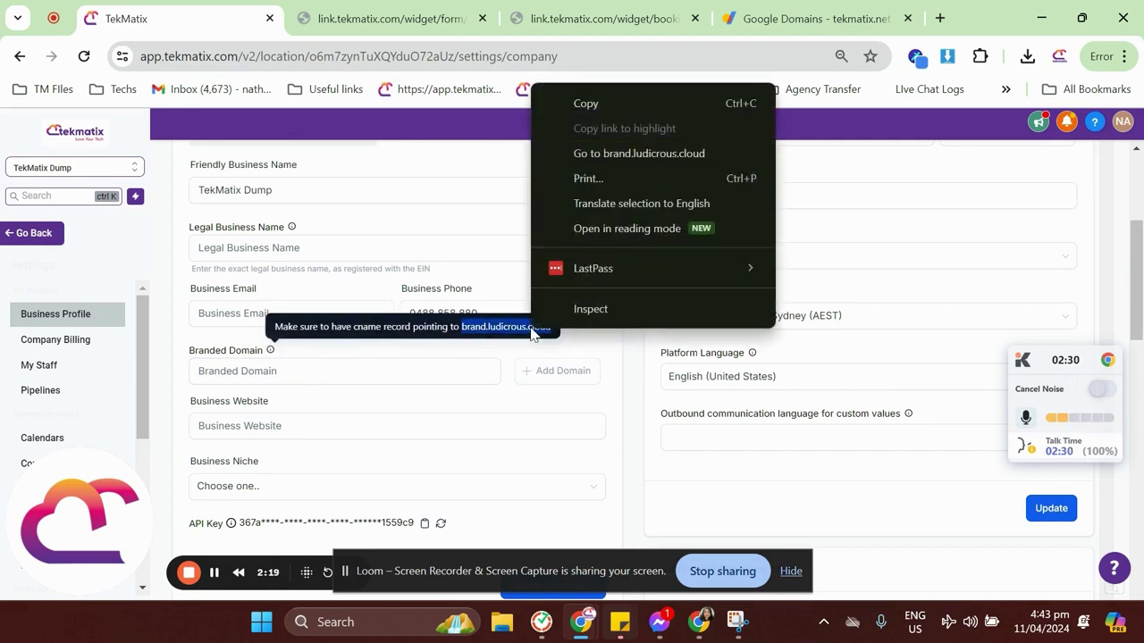
left_click(600, 105)
Enter anything.domain.com as an example branded domain and compare it with the "link" subdomain in the form's address
left_click(321, 382)
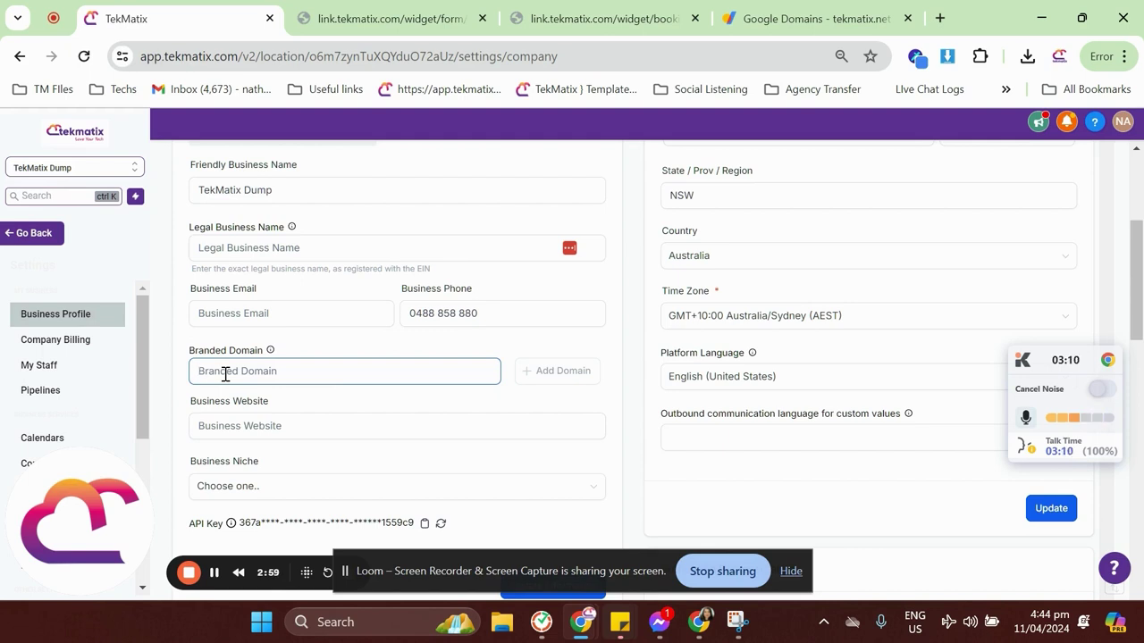
type("anything.domai")
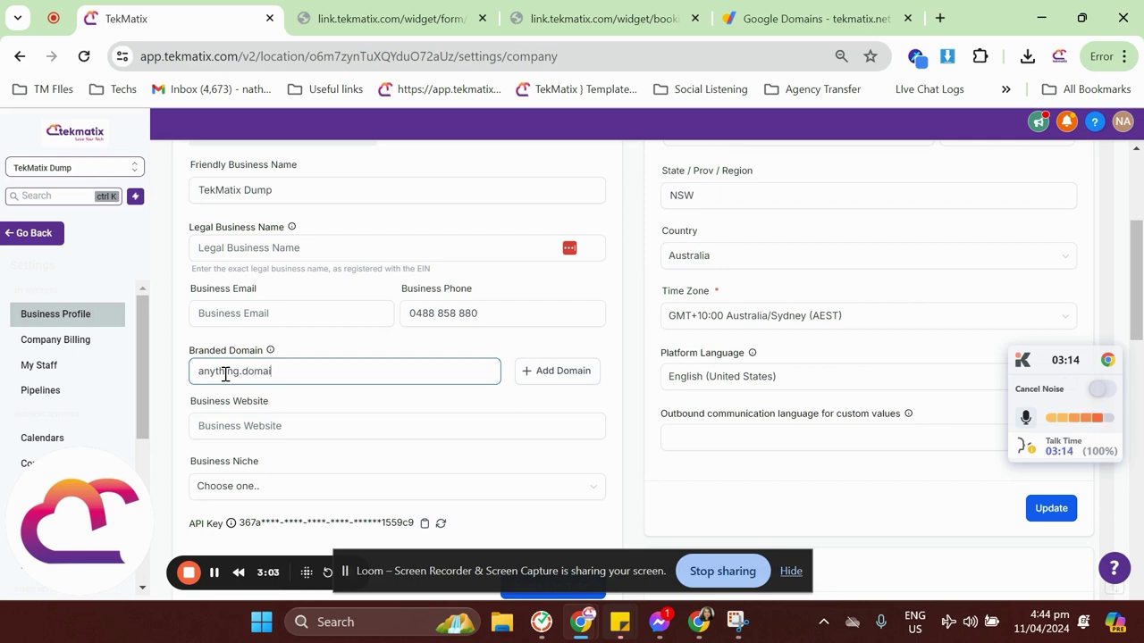
type("n.com")
left_click(348, 18)
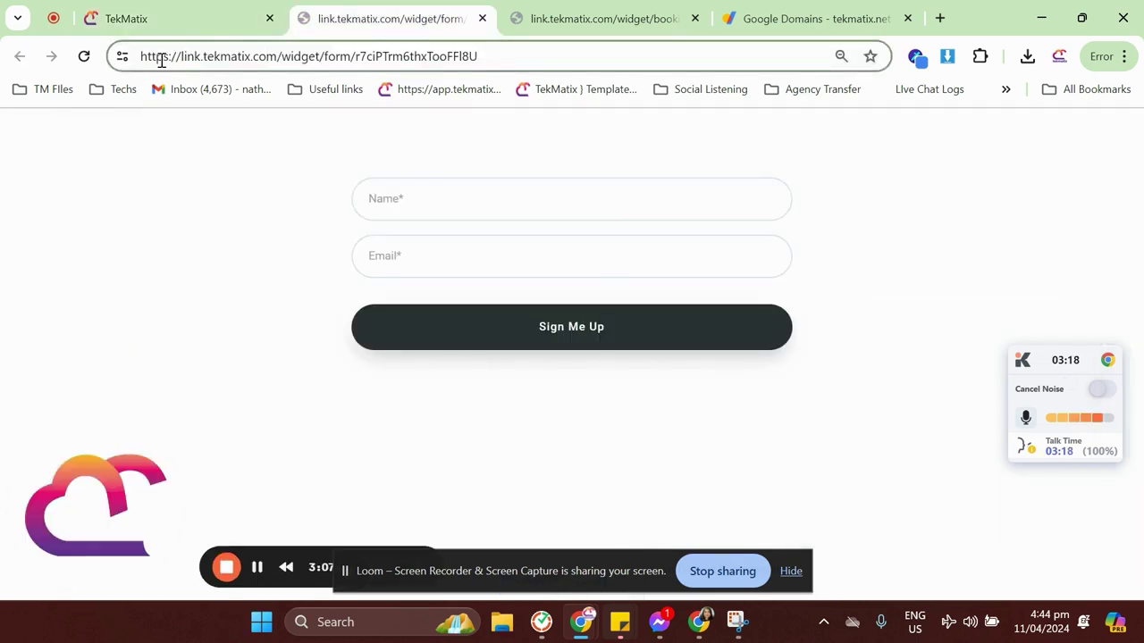
left_click_drag(179, 59, 205, 61)
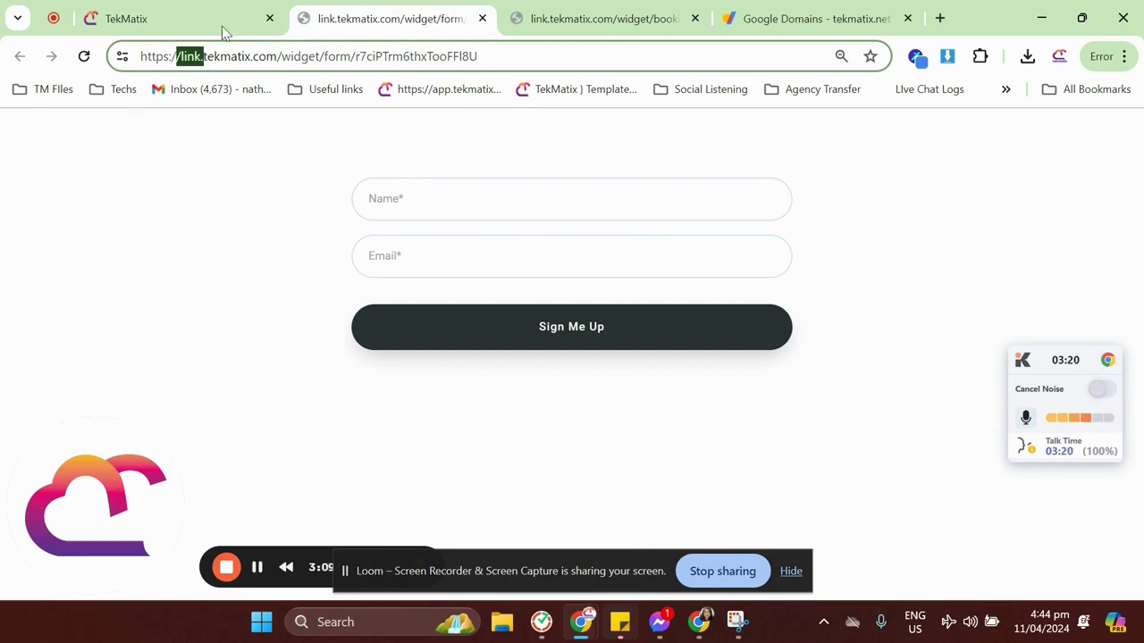
Replace the branded domain in the Business Profile with system.tekmatix.com and check its subdomain and root domain parts
left_click(211, 20)
left_click_drag(310, 372, 175, 369)
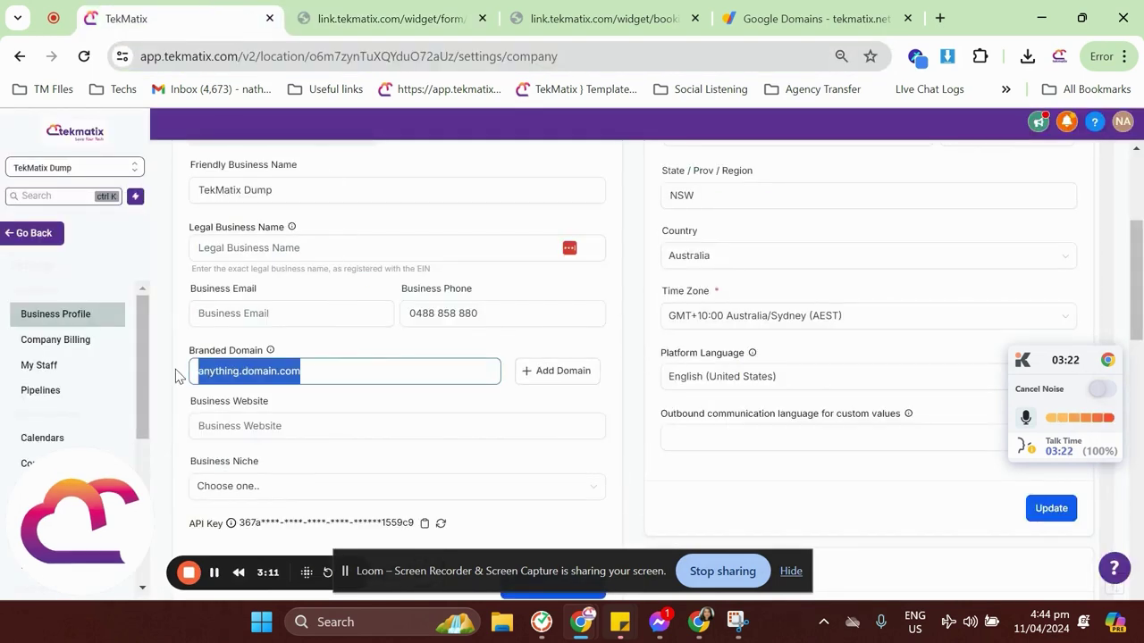
key("BackSpace")
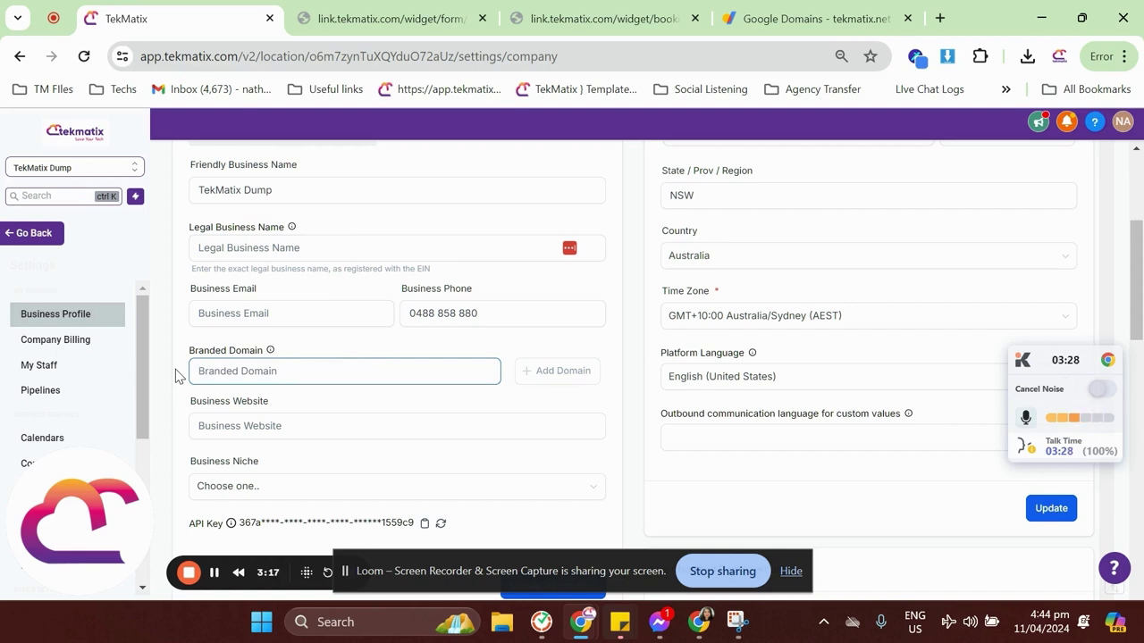
type("system.tekmatix.com")
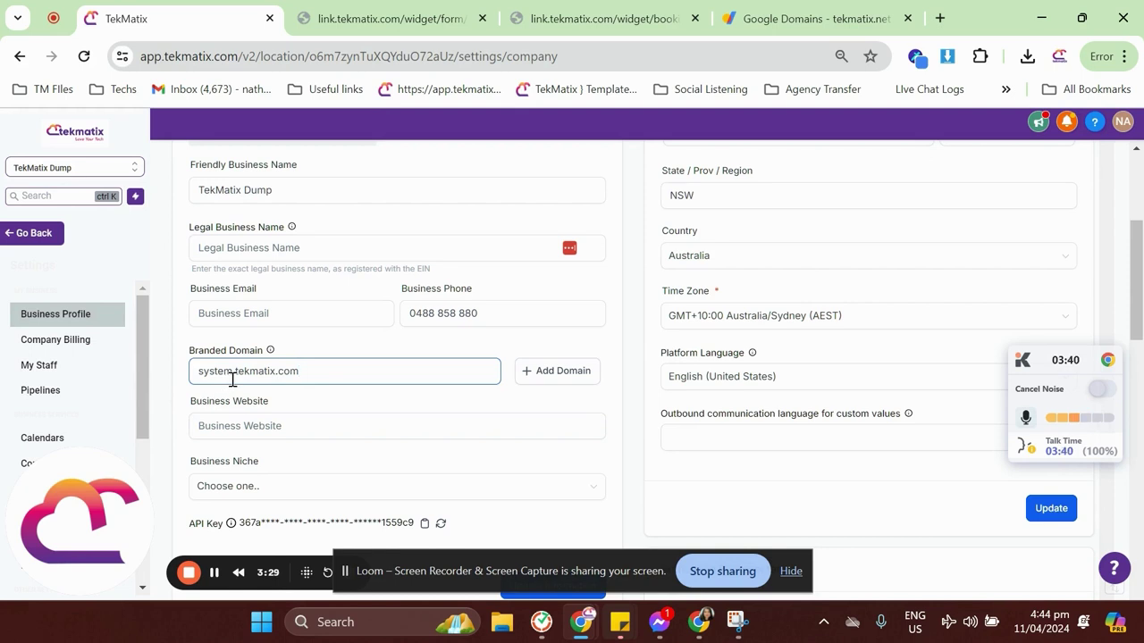
left_click_drag(232, 379, 191, 378)
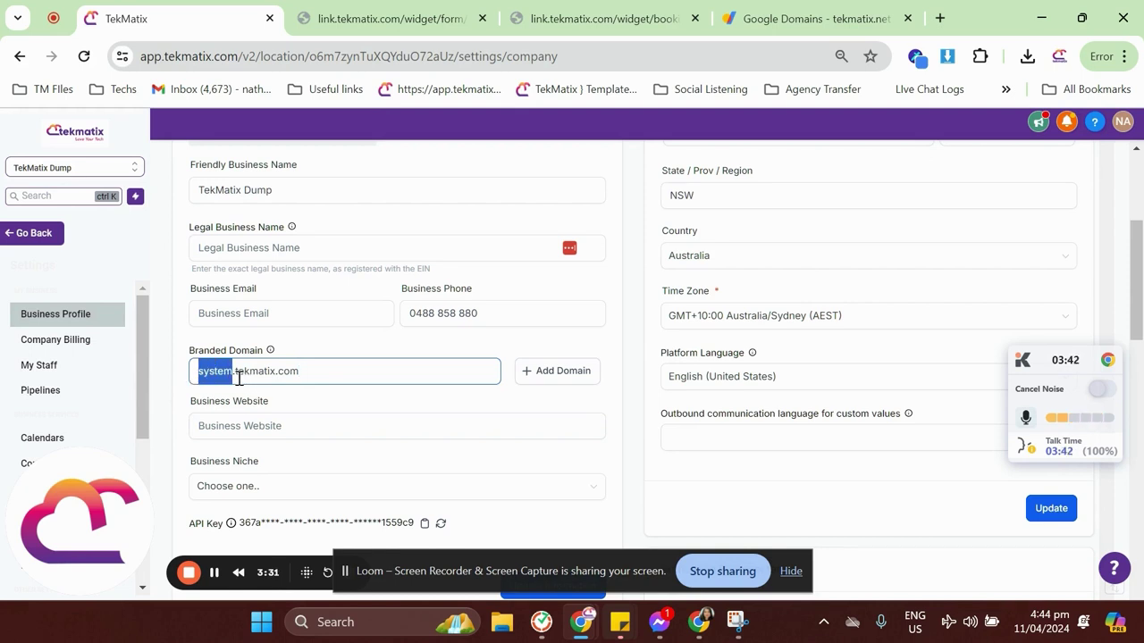
left_click(233, 375)
left_click_drag(301, 372, 236, 374)
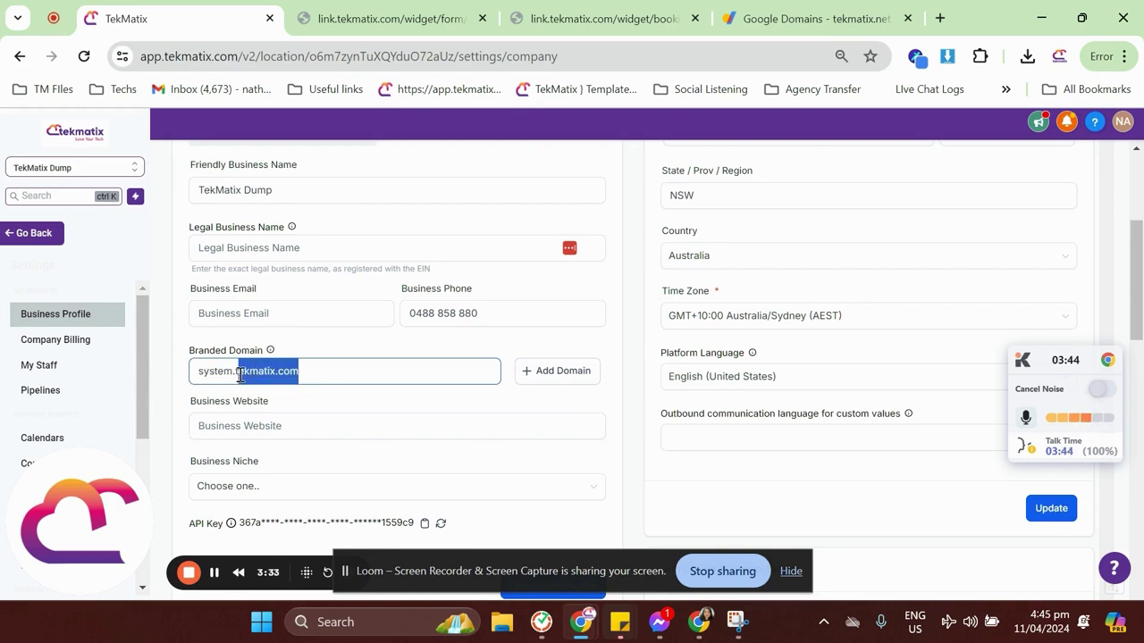
left_click(314, 373)
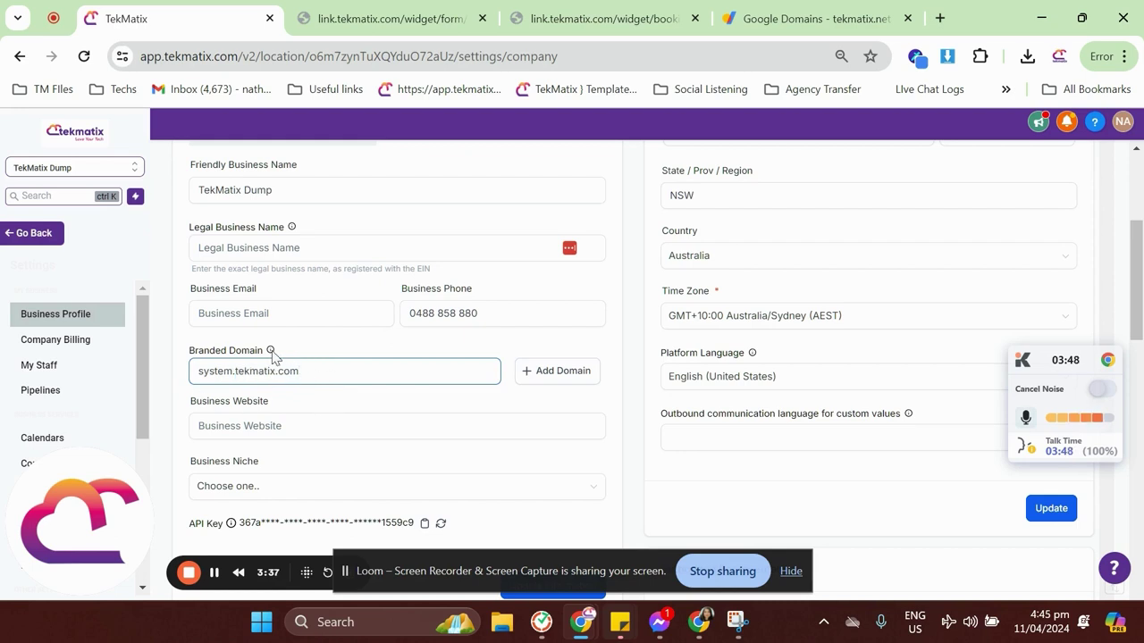
Add system.tekmatix.com as the branded domain and start its authorization with Google Domains
left_click(537, 380)
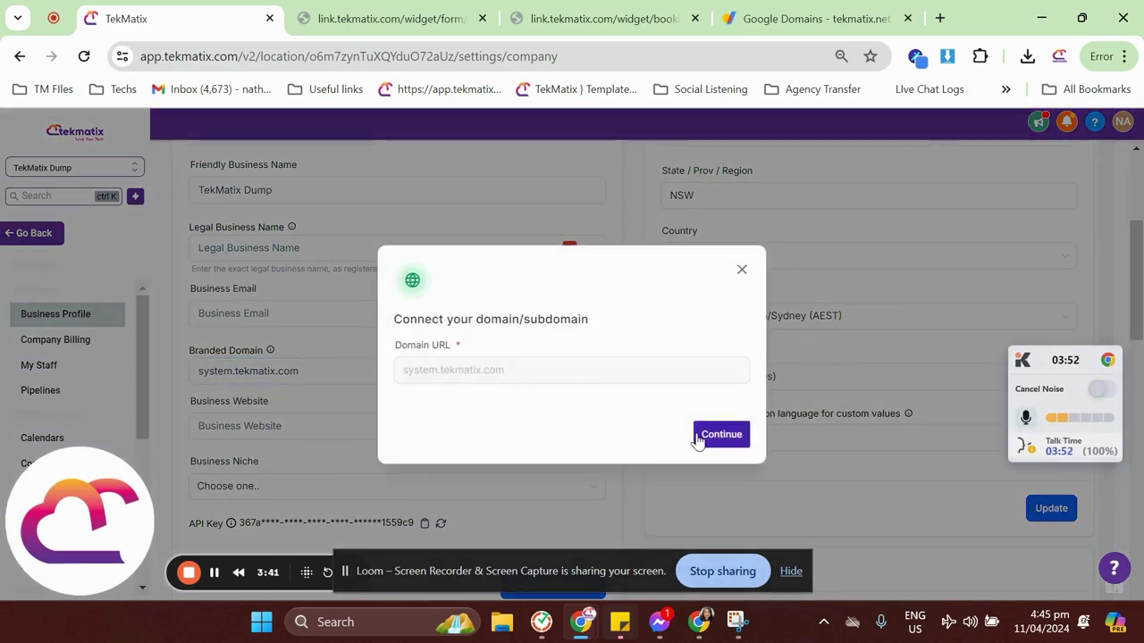
left_click(721, 437)
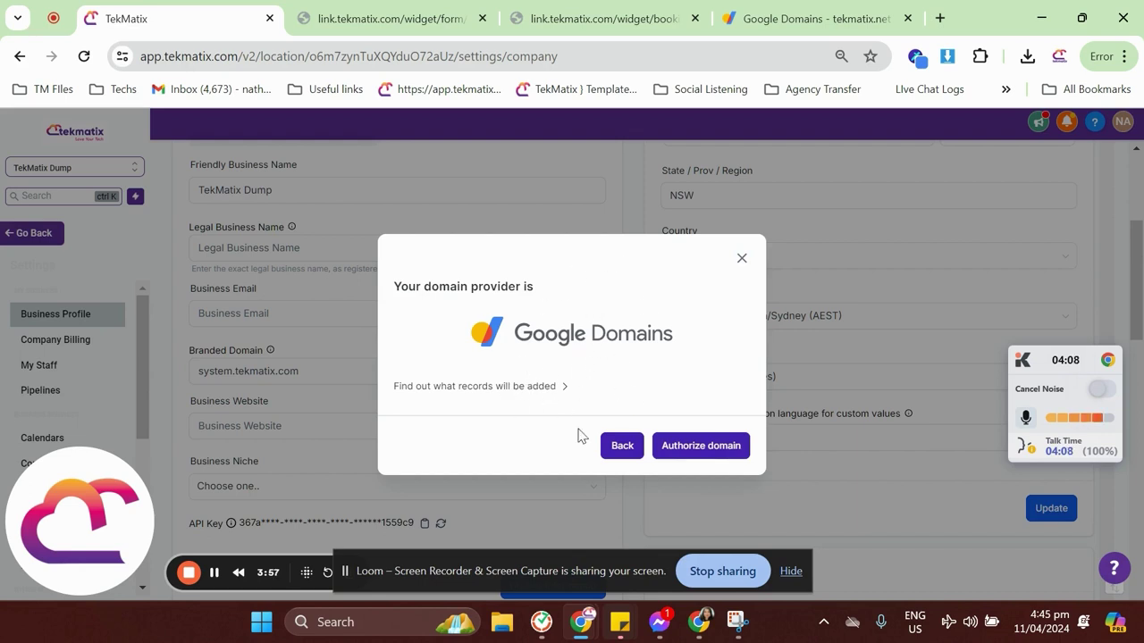
left_click(684, 448)
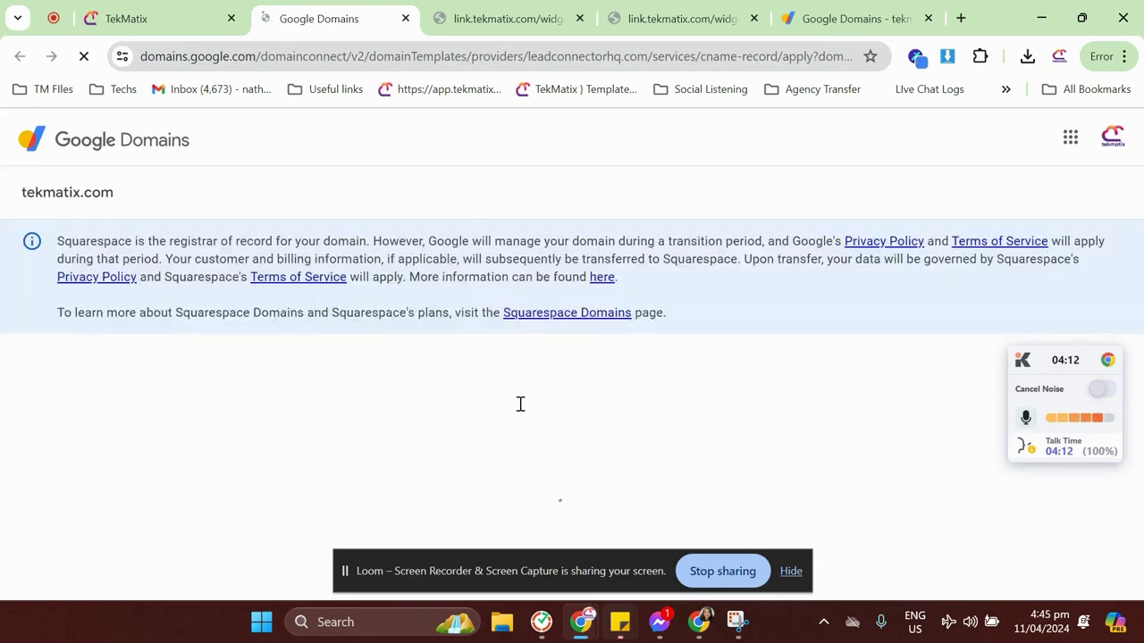
Switch Google Domains to the Team TekMatix support account
left_click(1098, 137)
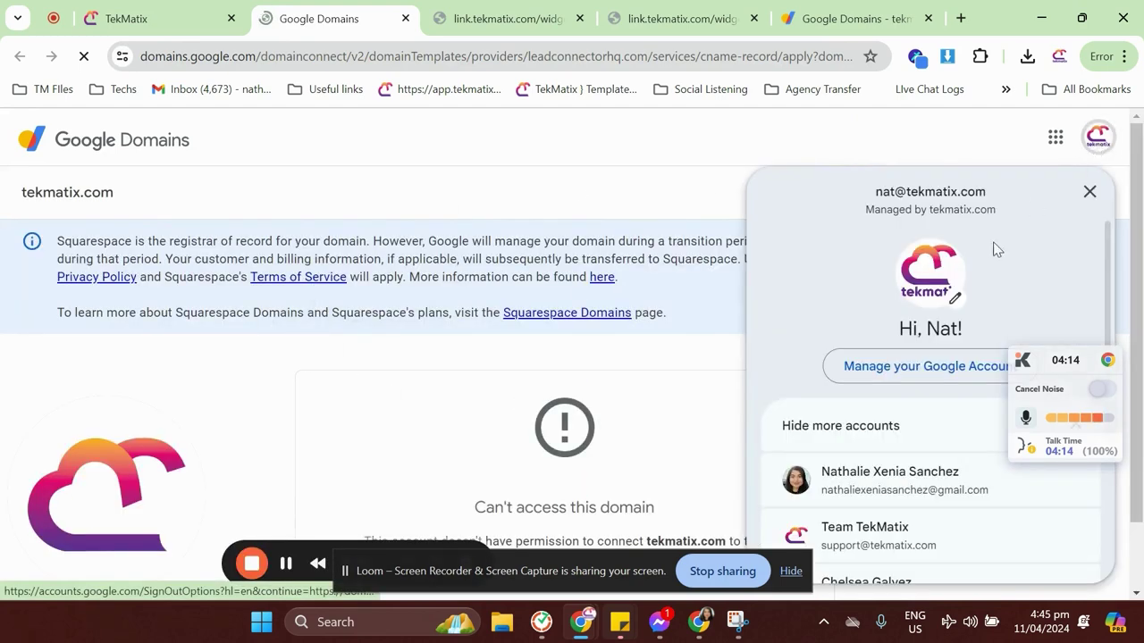
left_click(862, 530)
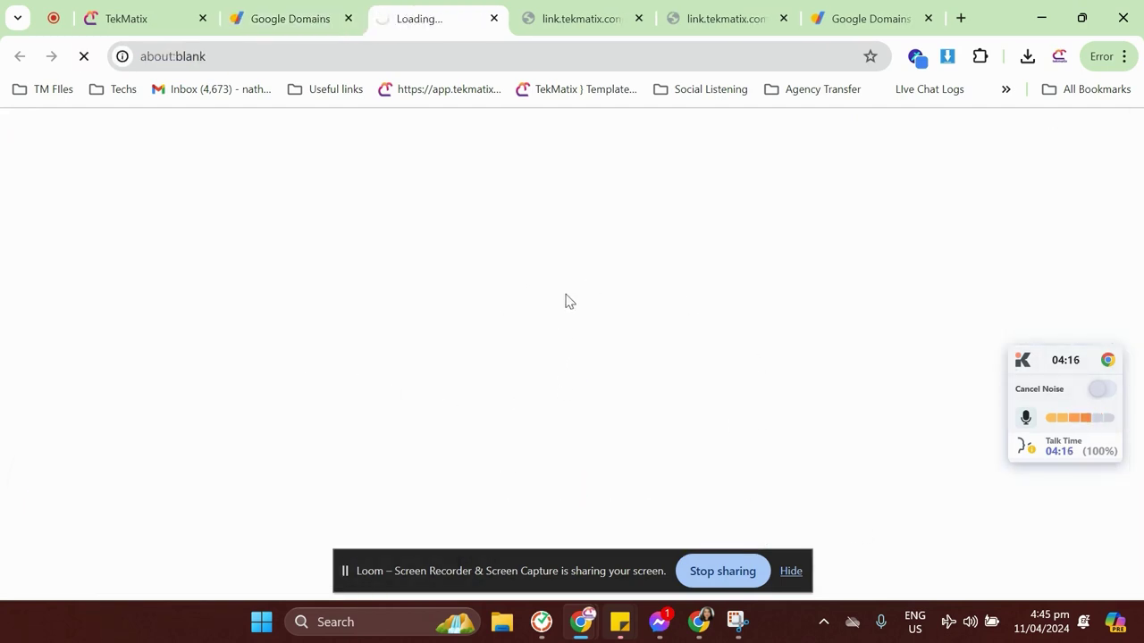
Approve connecting tekmatix.com to LeadConnector in Google Domains, close the authorization page and return to TekMatix
left_click_drag(420, 18, 304, 20)
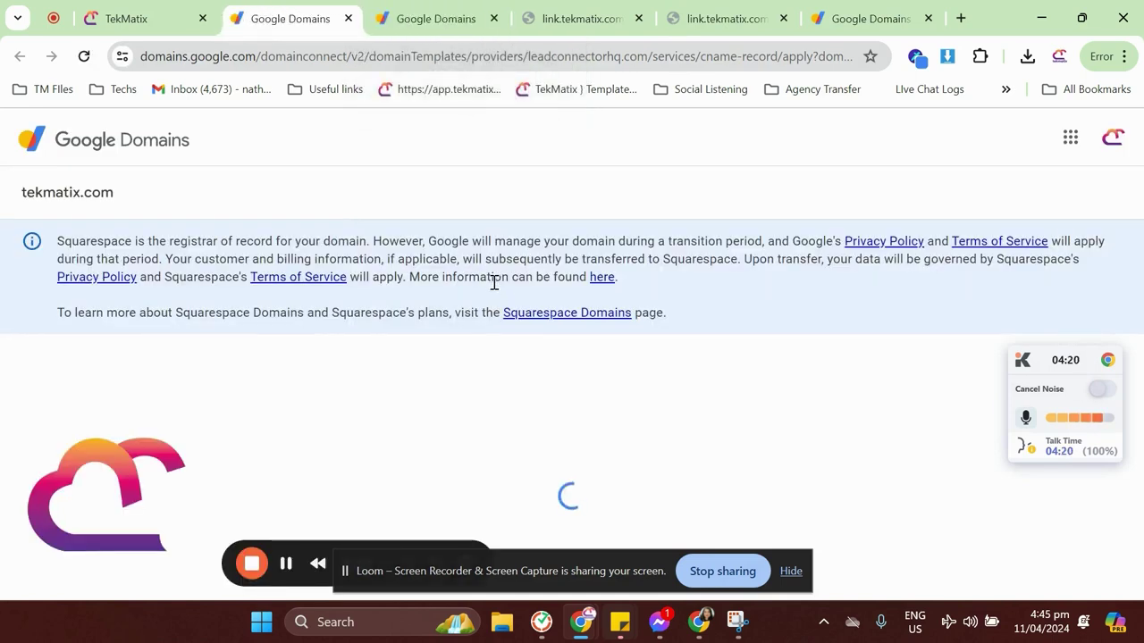
scroll(497, 218, "down", 1)
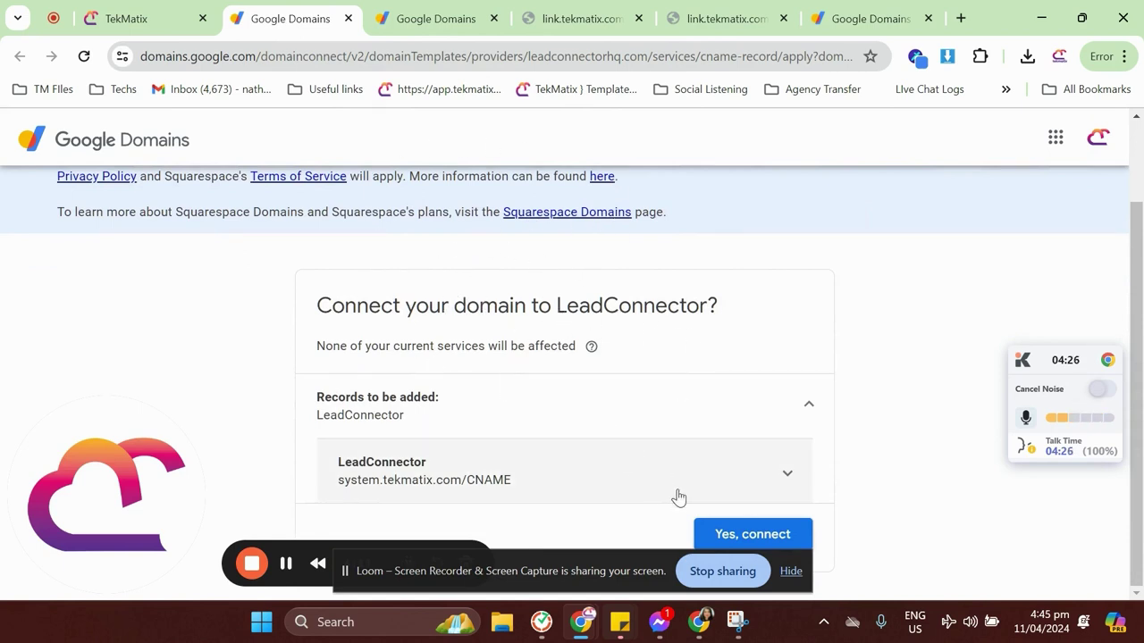
left_click(736, 540)
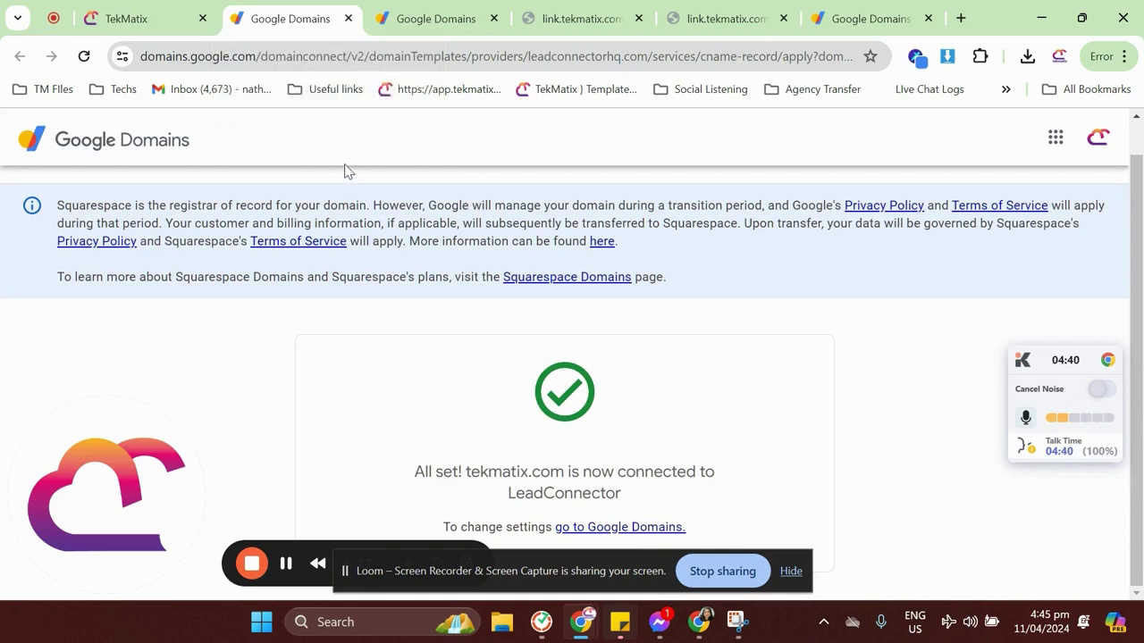
left_click(347, 18)
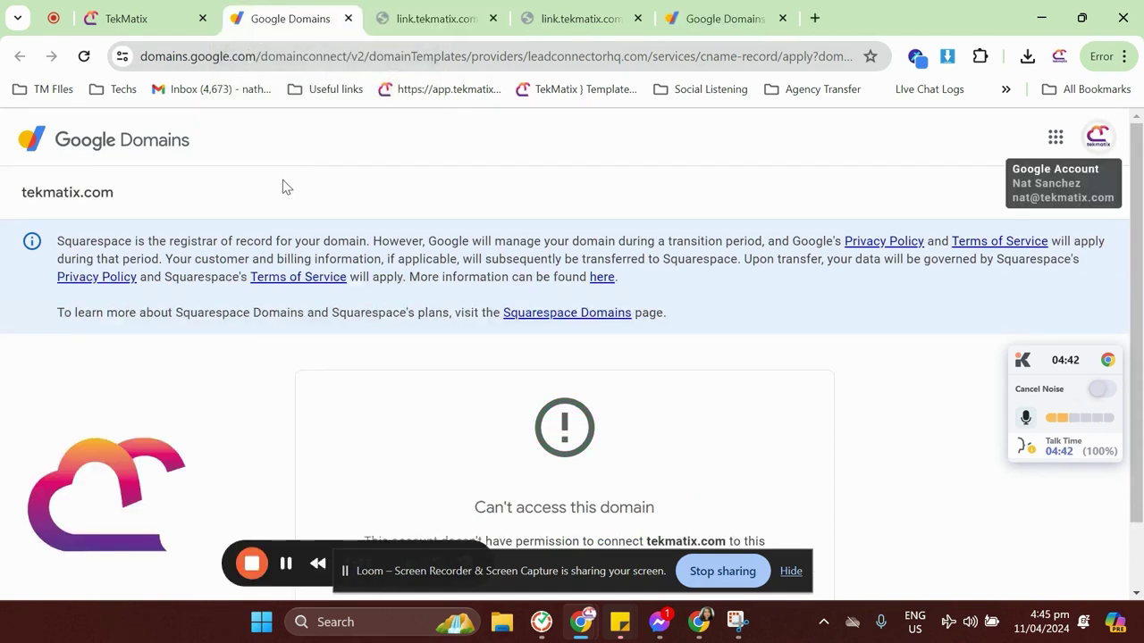
left_click(205, 13)
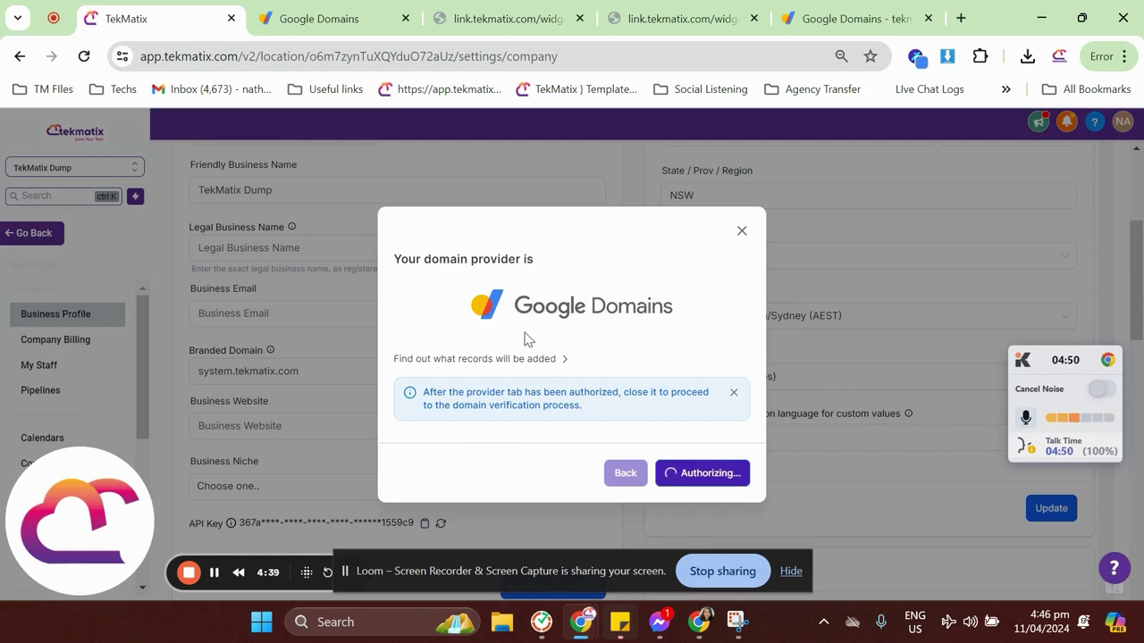
left_click(215, 575)
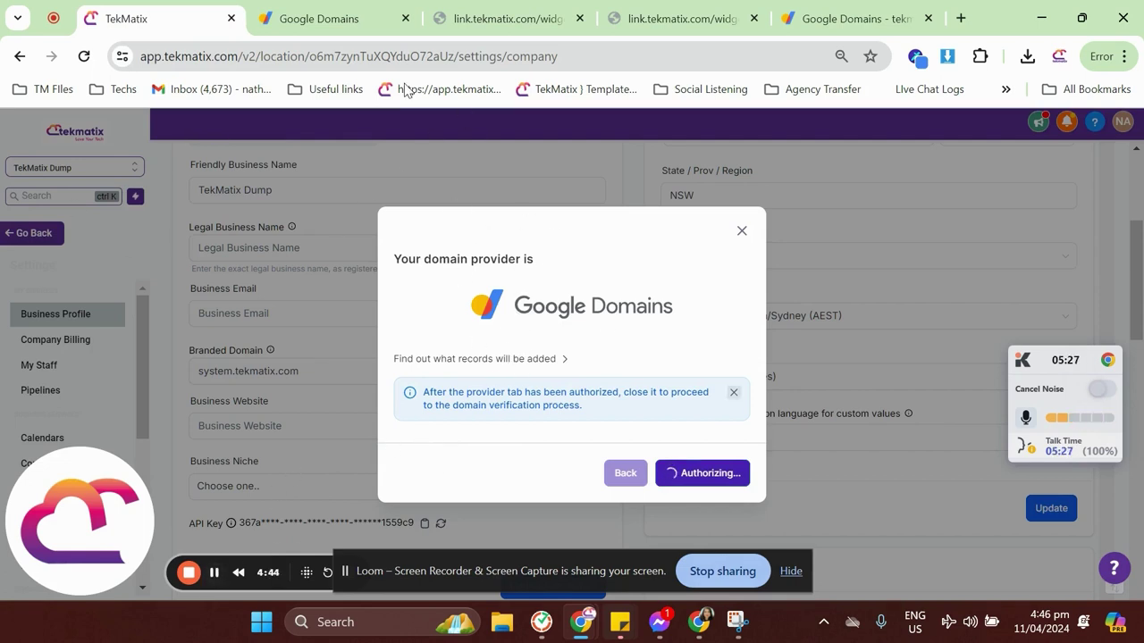
Switch to the tekmatix.net DNS settings in Google Domains, look through the resource records and open the custom records for editing
left_click(797, 22)
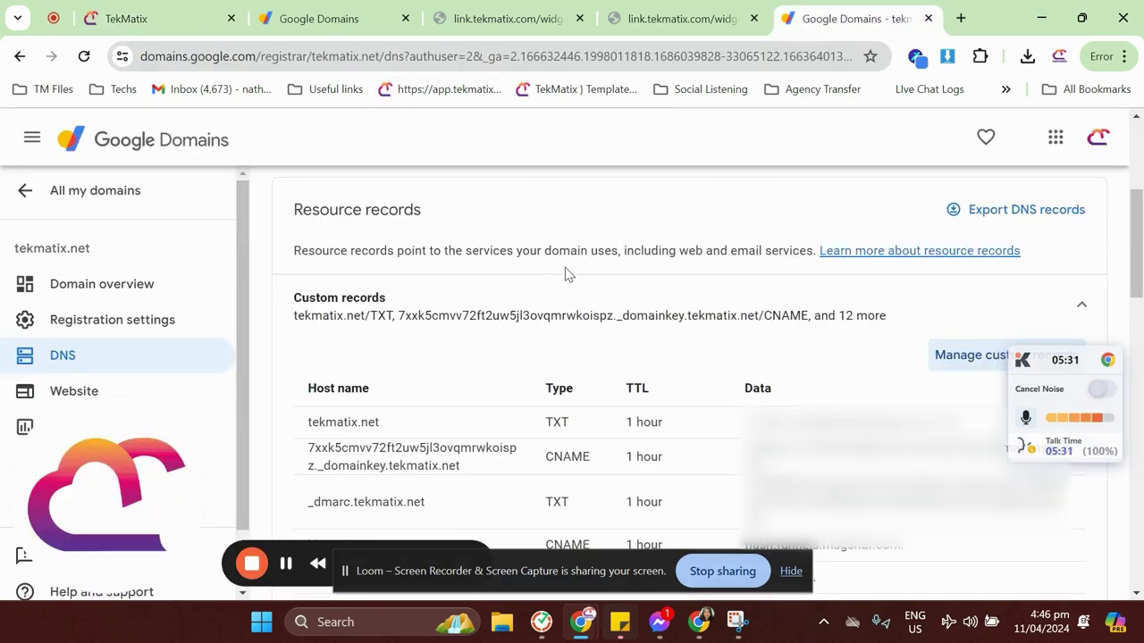
scroll(564, 268, "down", 3)
scroll(565, 270, "down", 6)
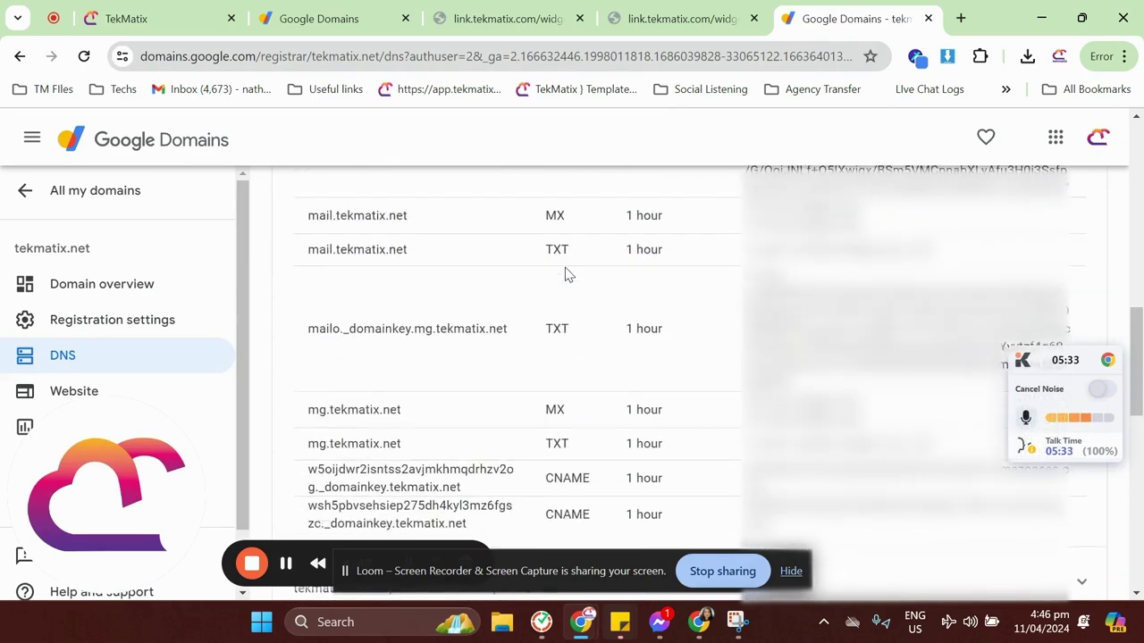
scroll(590, 276, "up", 5)
scroll(610, 279, "up", 5)
key("ctrl+minus")
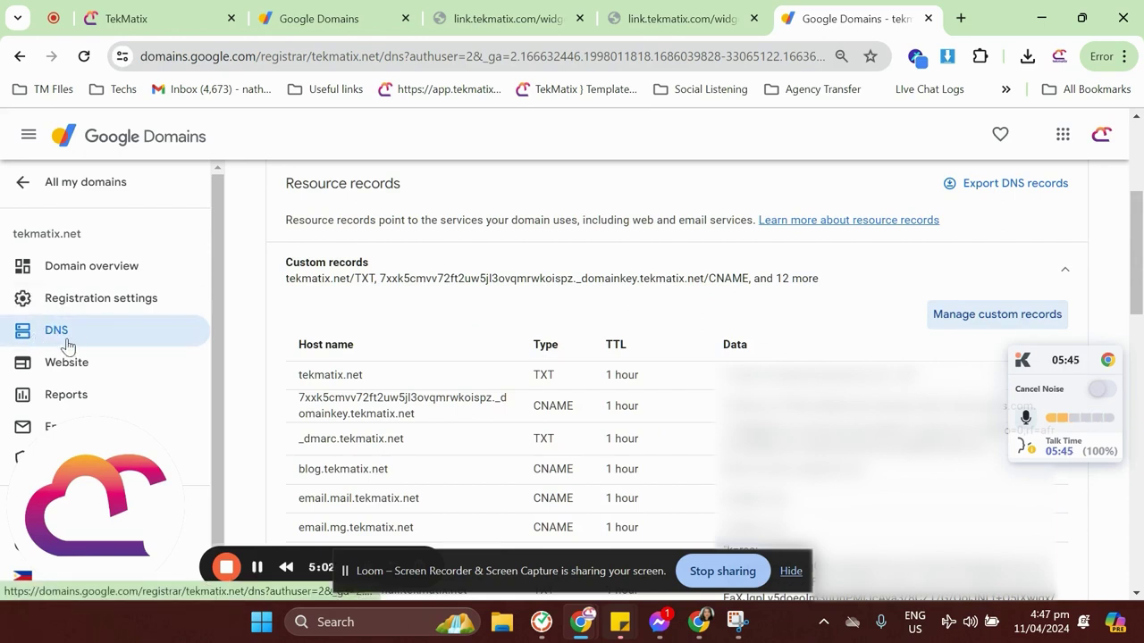
left_click(953, 319)
scroll(764, 317, "down", 15)
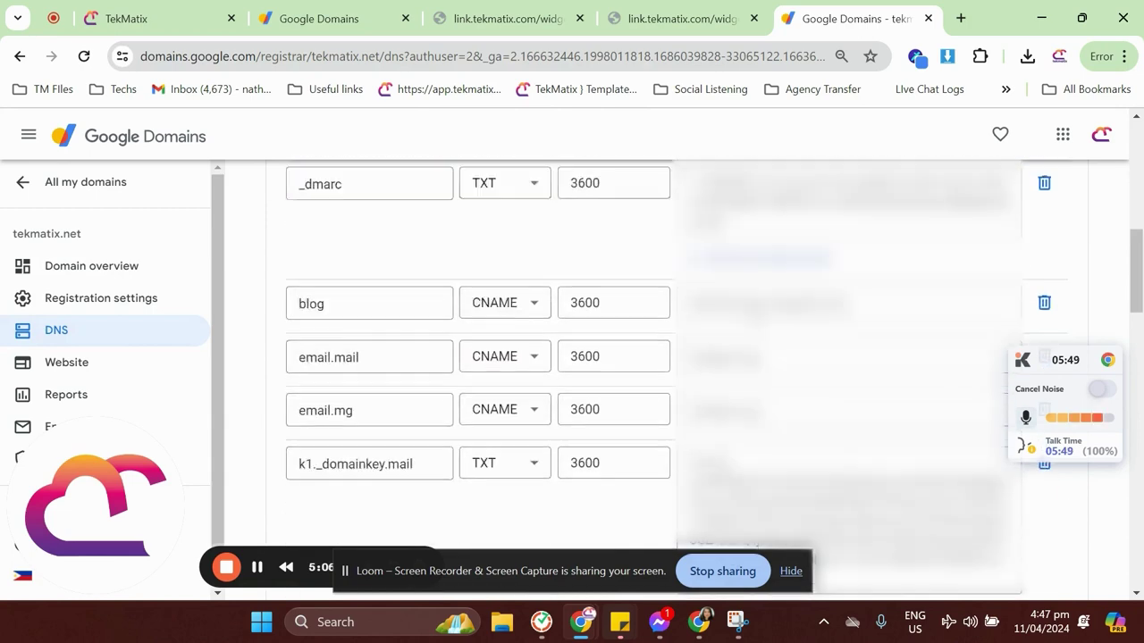
scroll(334, 348, "down", 3)
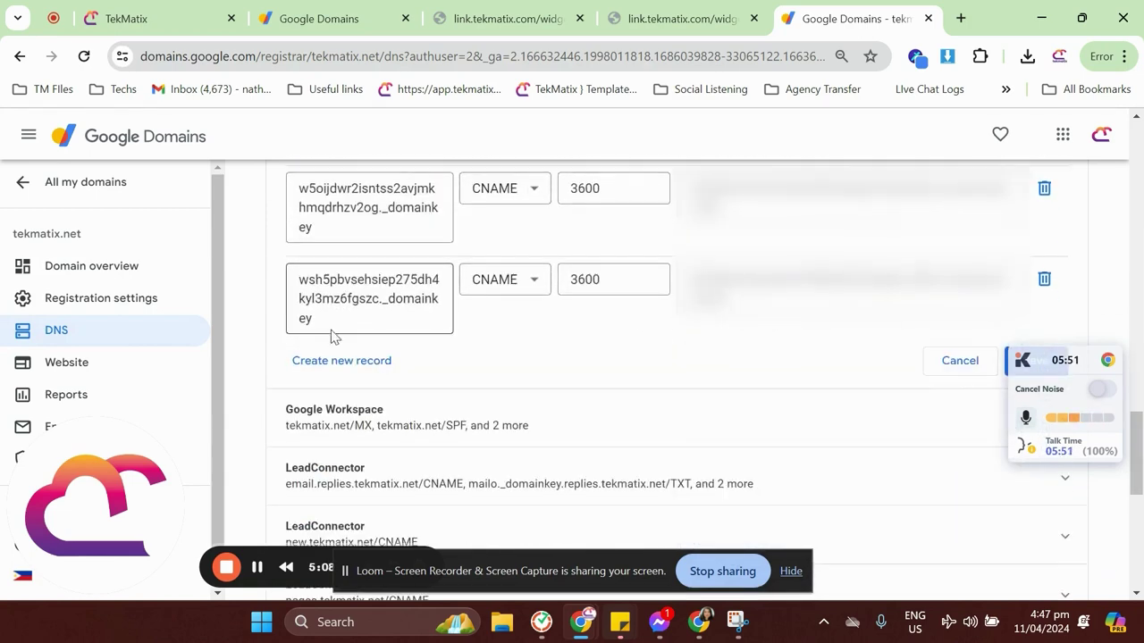
Add a new custom DNS record for tekmatix.net with type CNAME and host name system
left_click(345, 272)
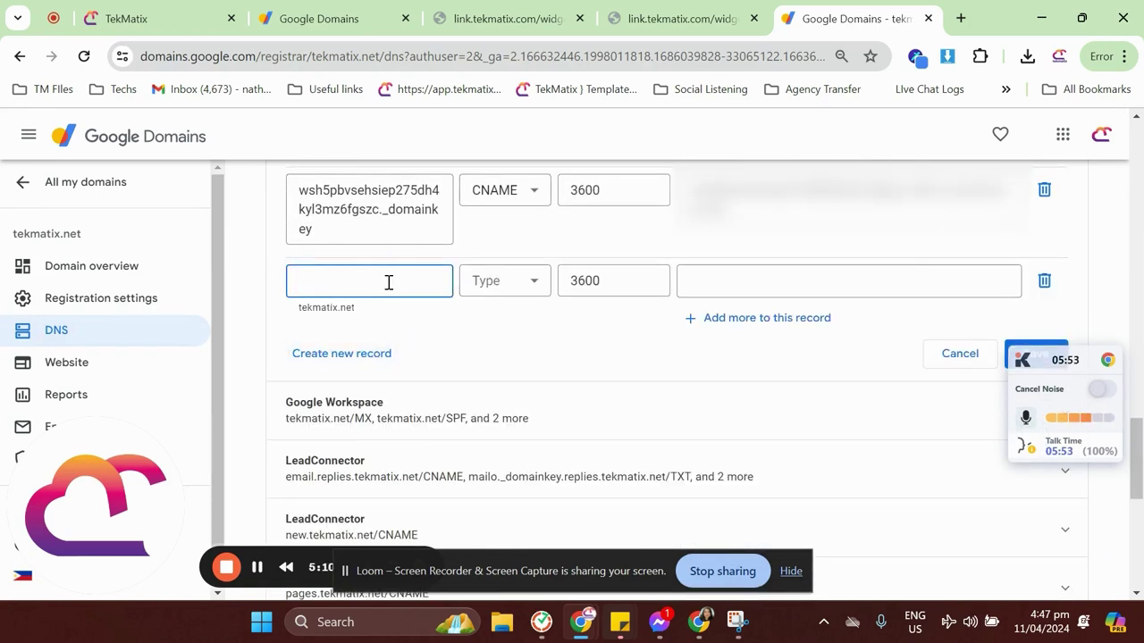
left_click(500, 287)
left_click(492, 476)
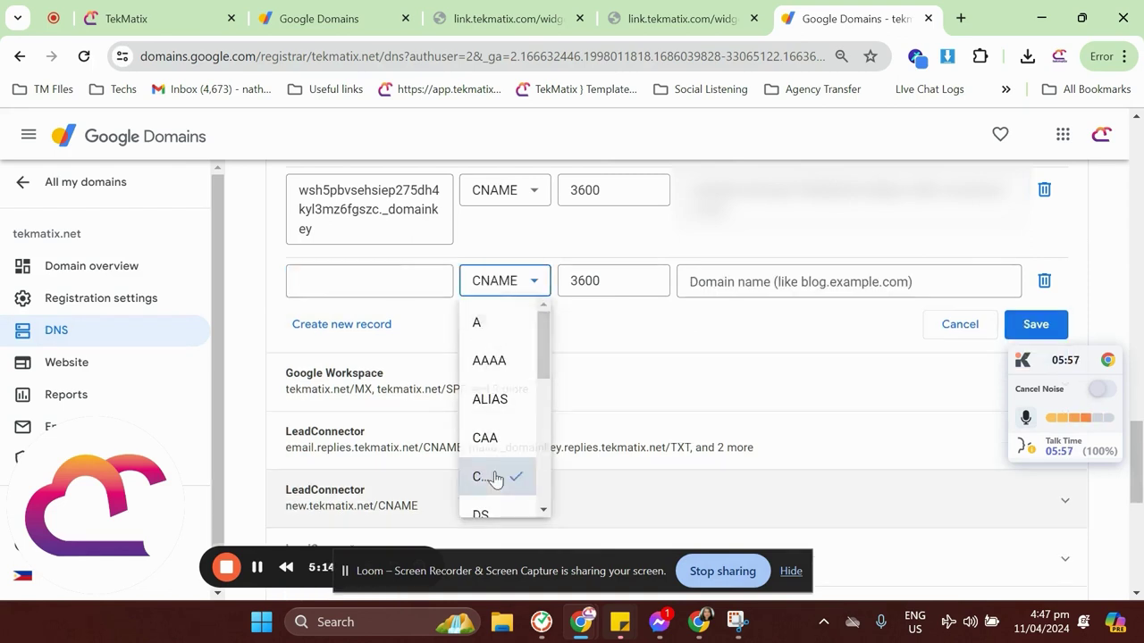
left_click(375, 280)
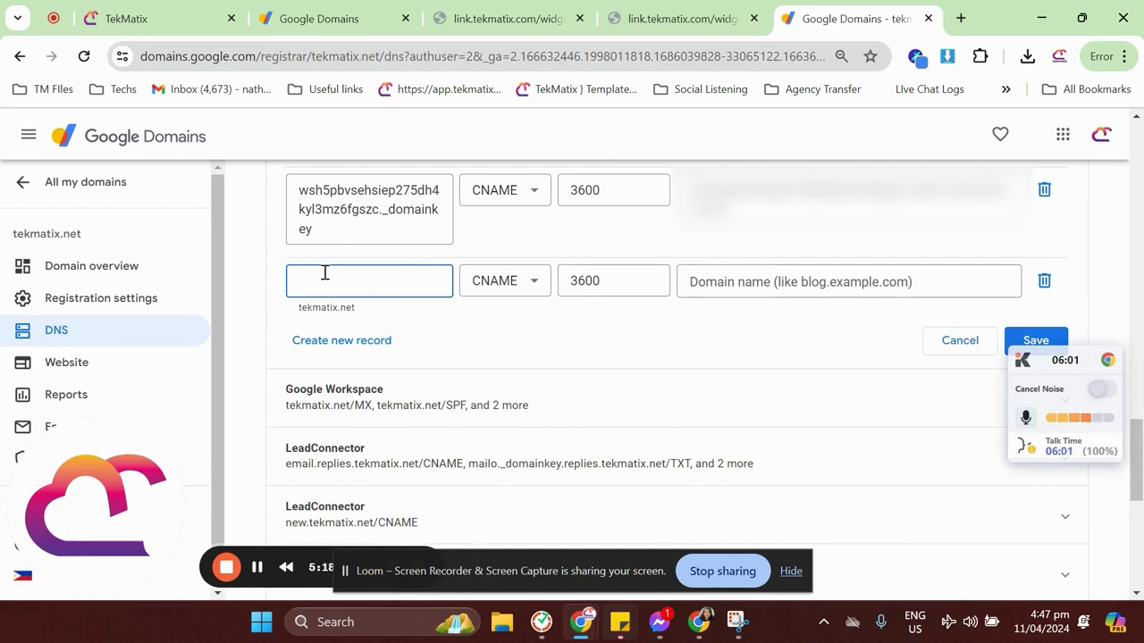
left_click(324, 29)
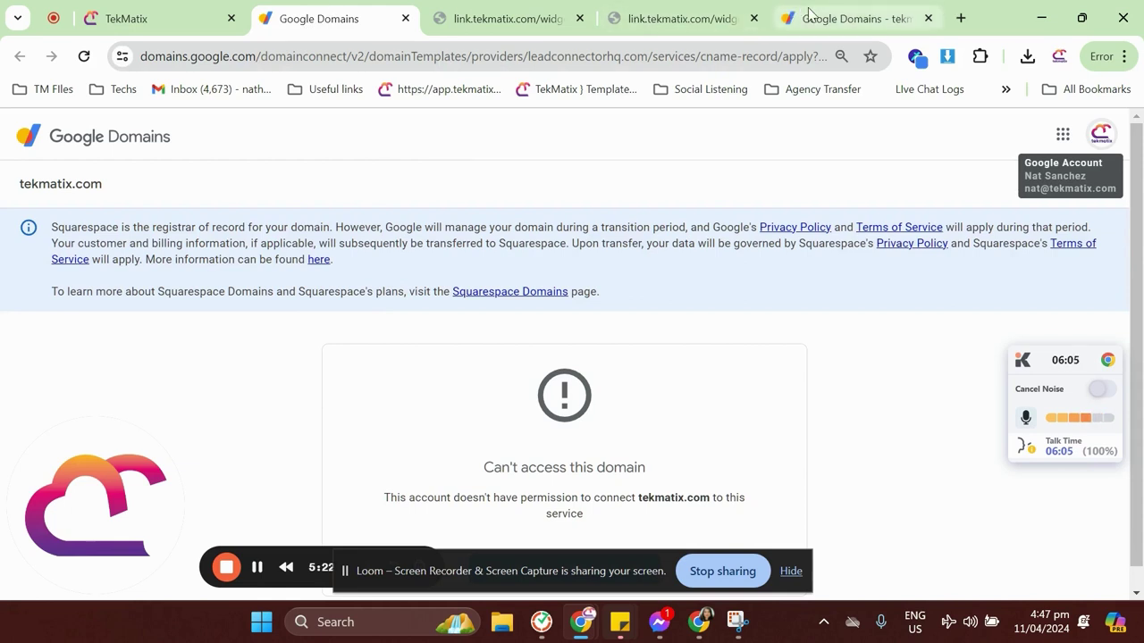
left_click(849, 18)
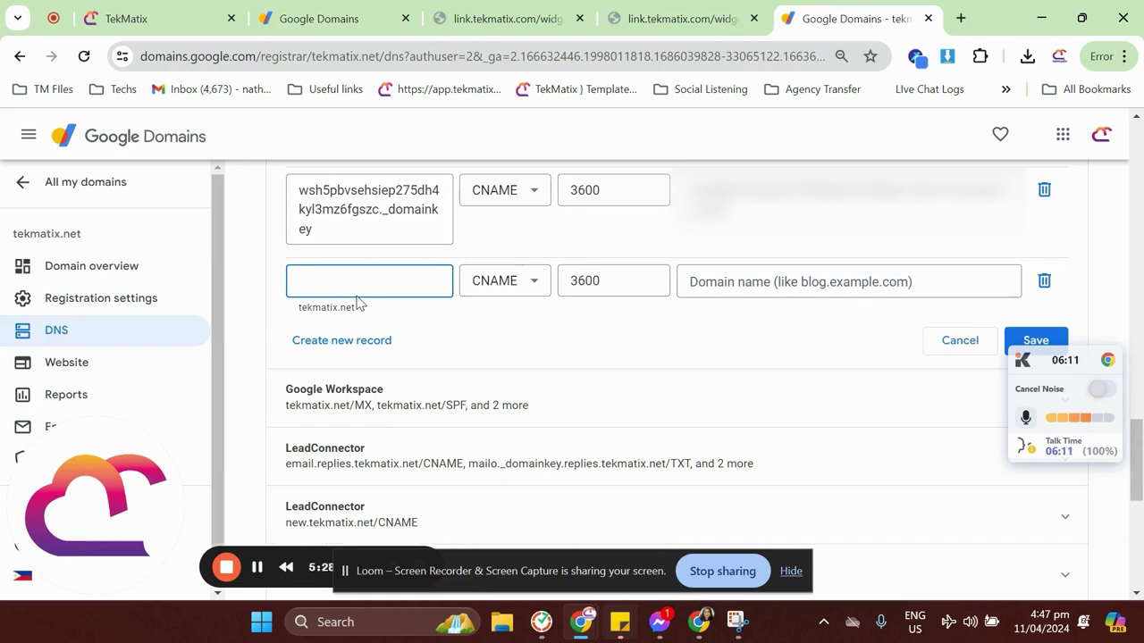
type("system")
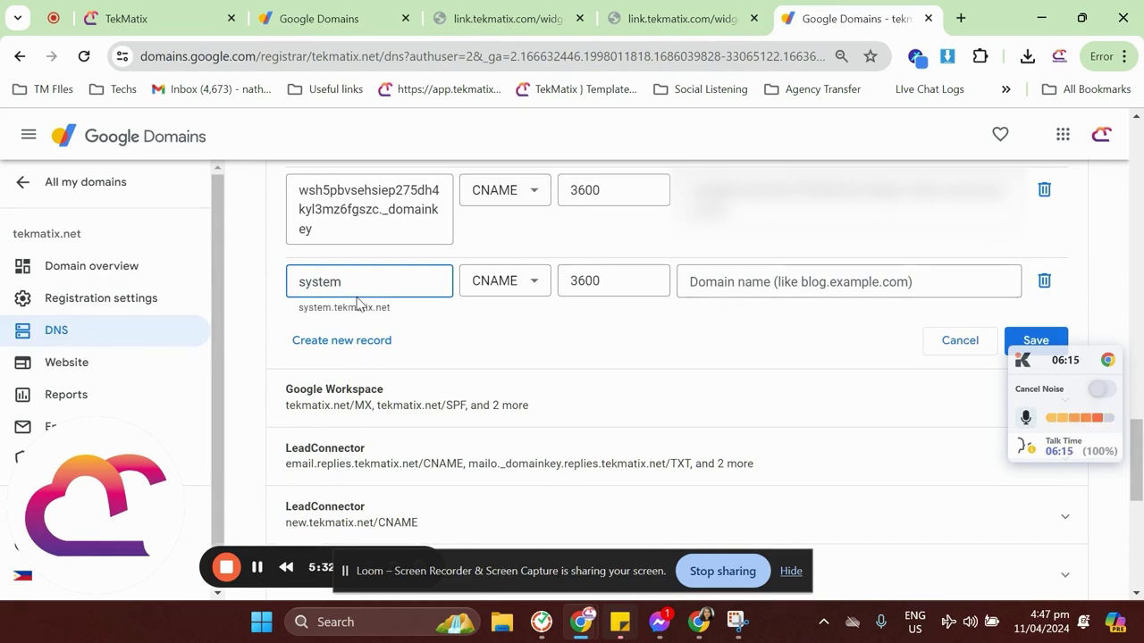
left_click(365, 317)
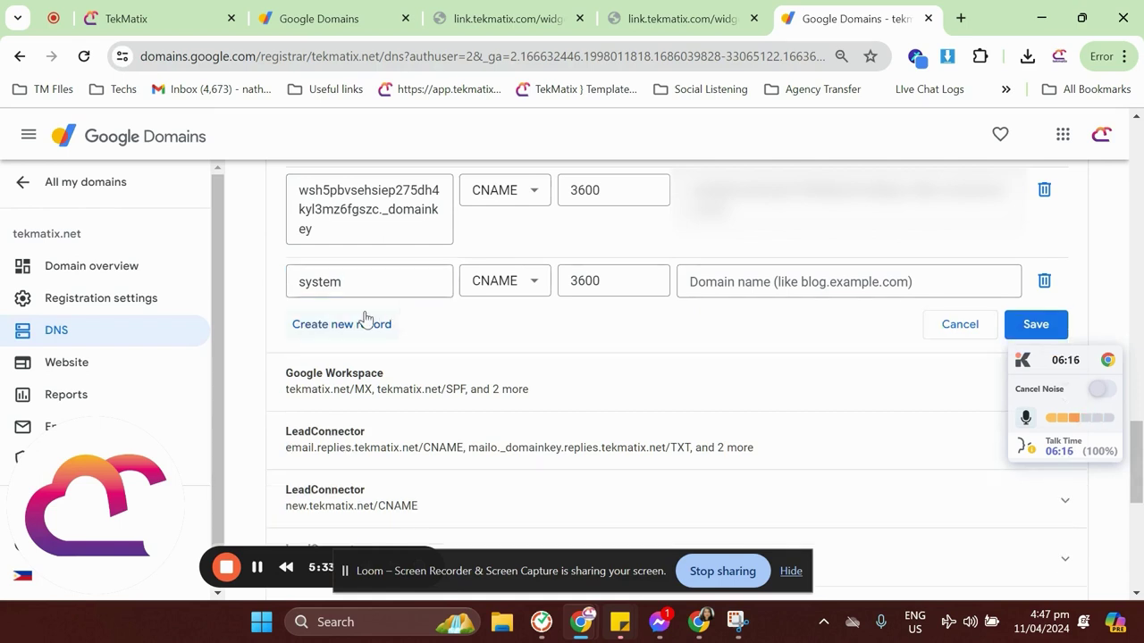
left_click(403, 281)
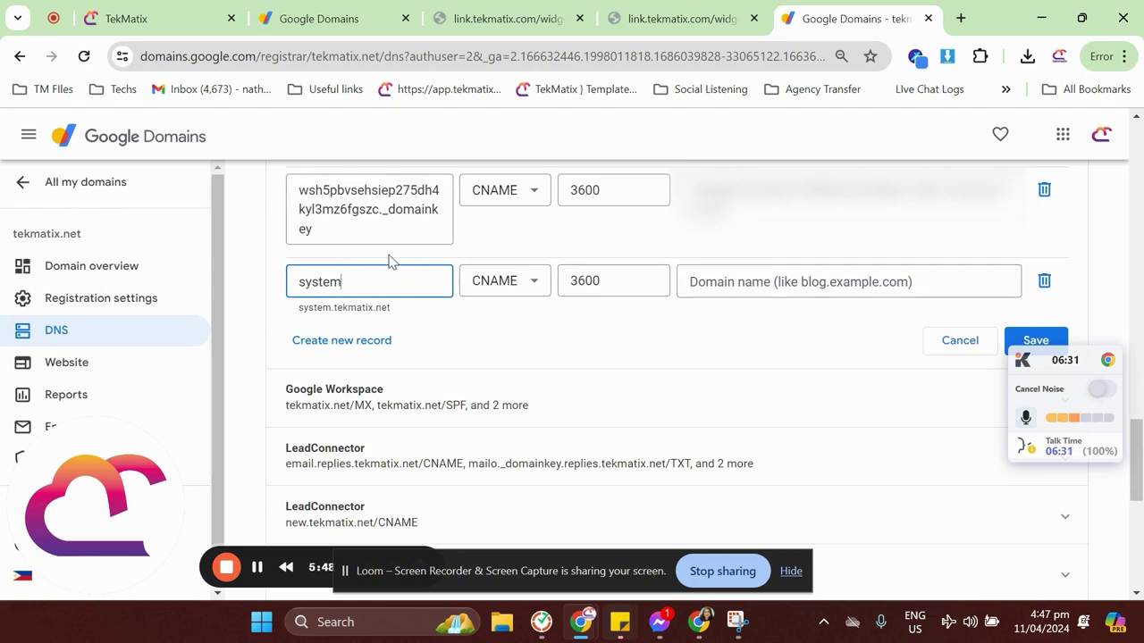
Copy brand.ludicrous.cloud from TekMatix's Branded Domain hint and paste it as the domain name of the system CNAME record
left_click(723, 280)
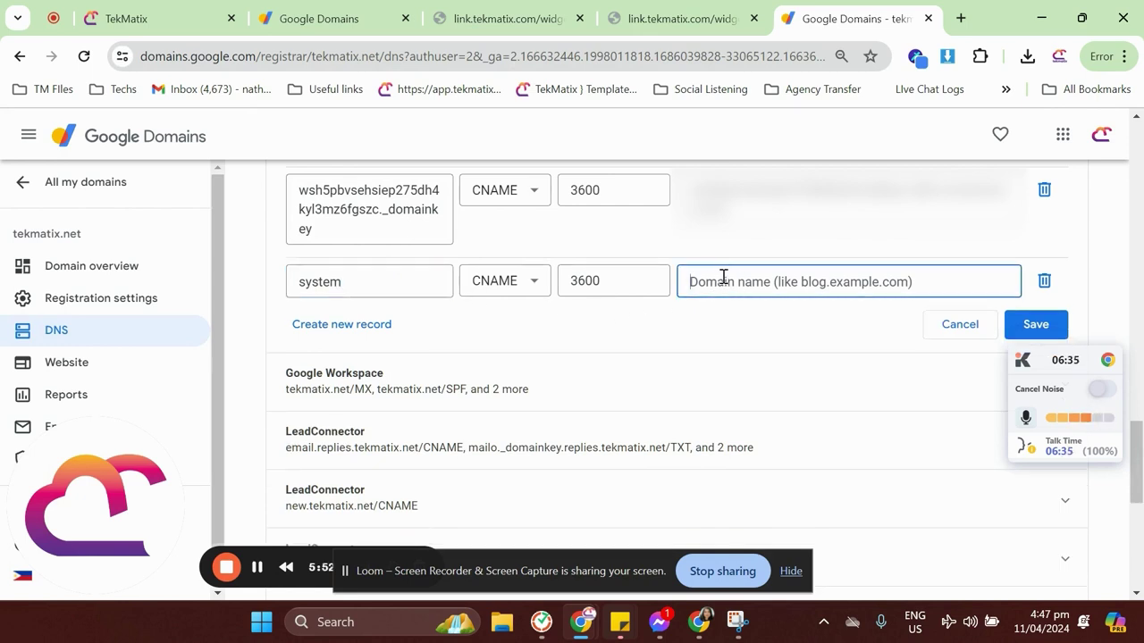
left_click(172, 29)
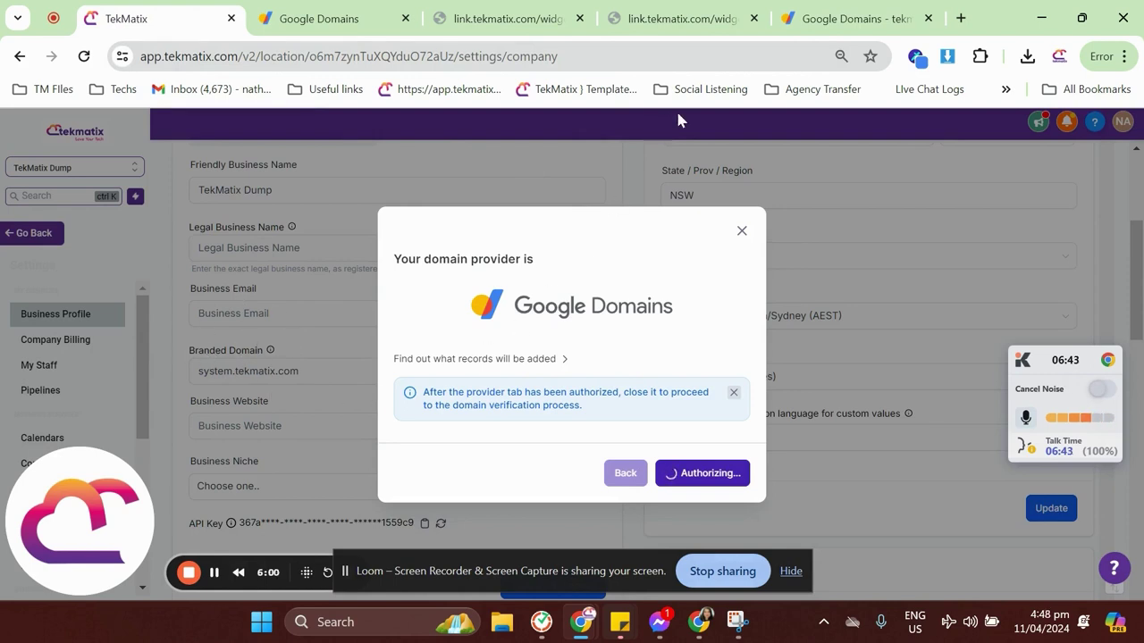
left_click(216, 576)
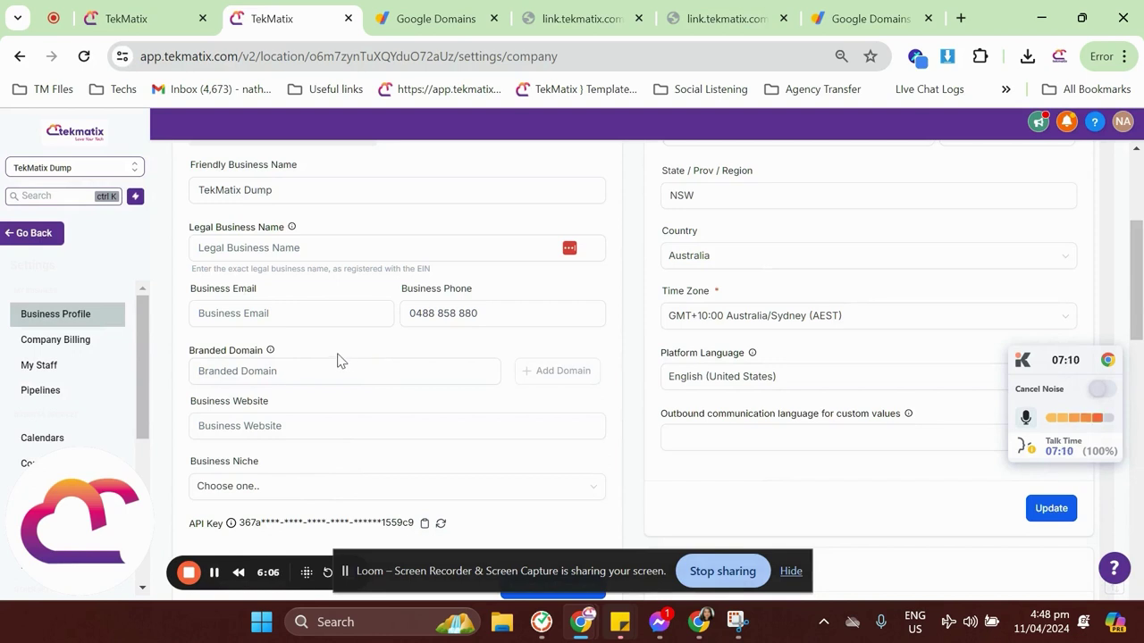
mouse_move(269, 354)
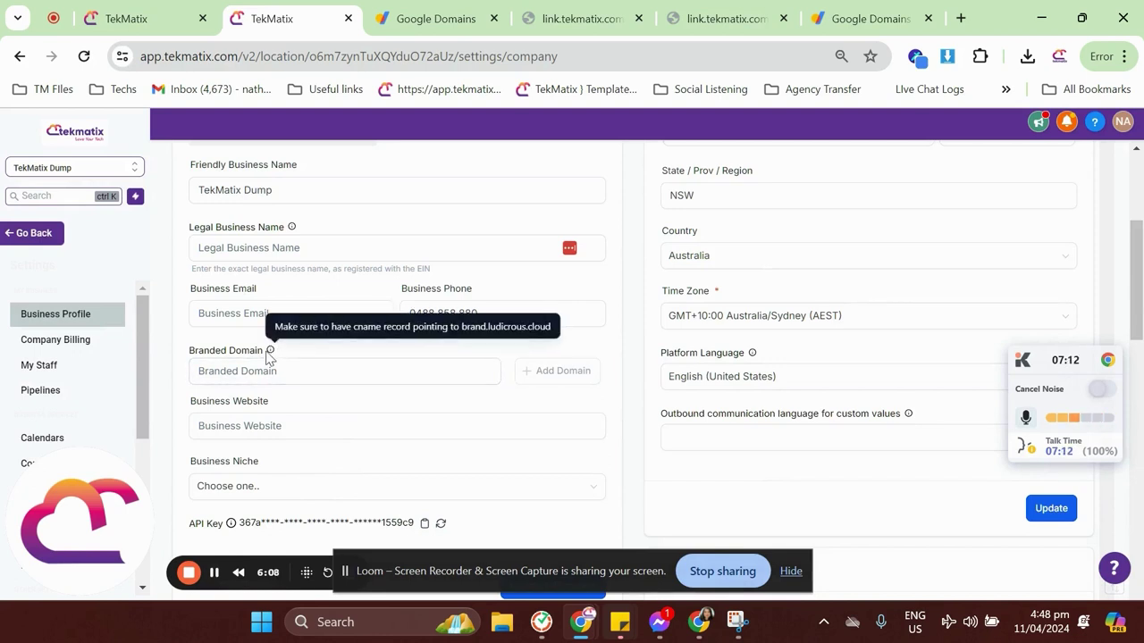
left_click_drag(463, 328, 545, 342)
key("ctrl+c")
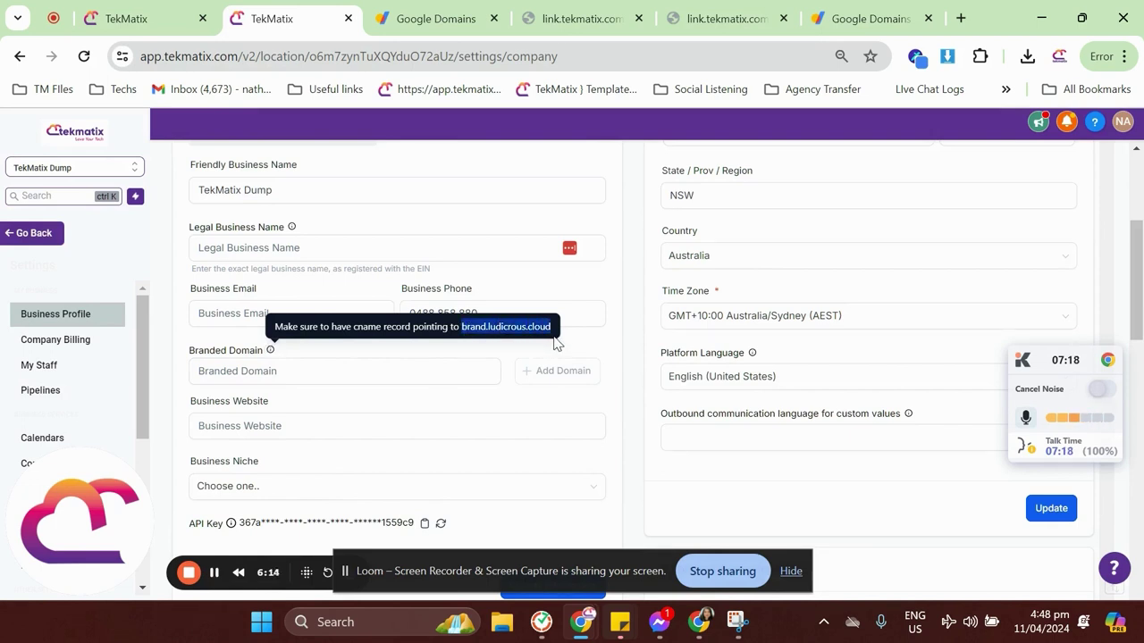
left_click(840, 22)
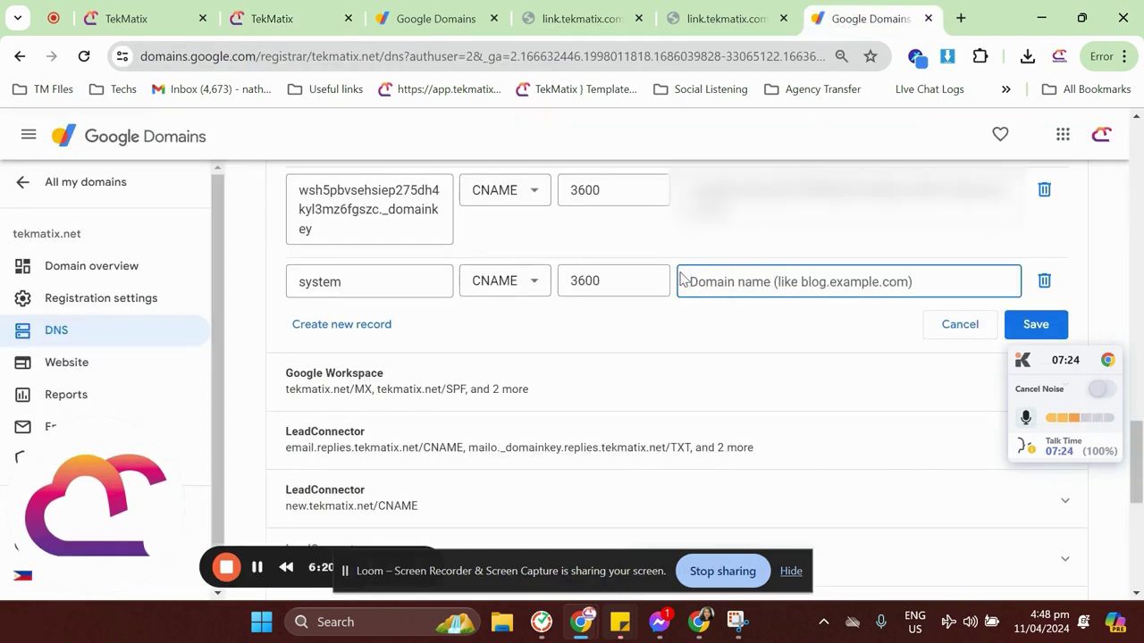
key("ctrl+v")
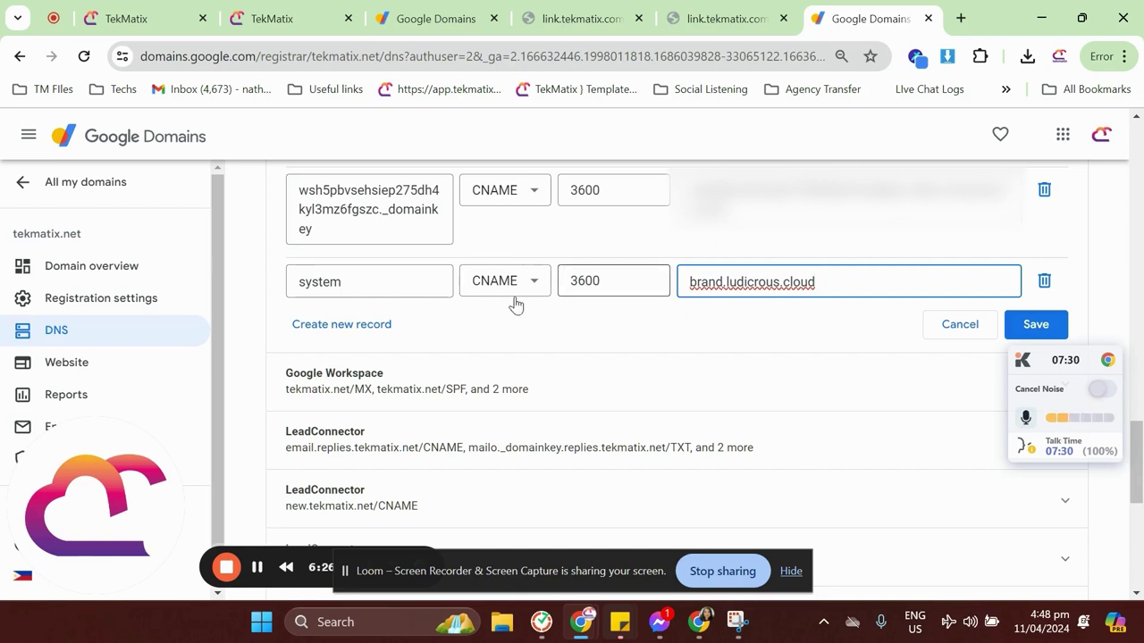
scroll(699, 312, "down", 1)
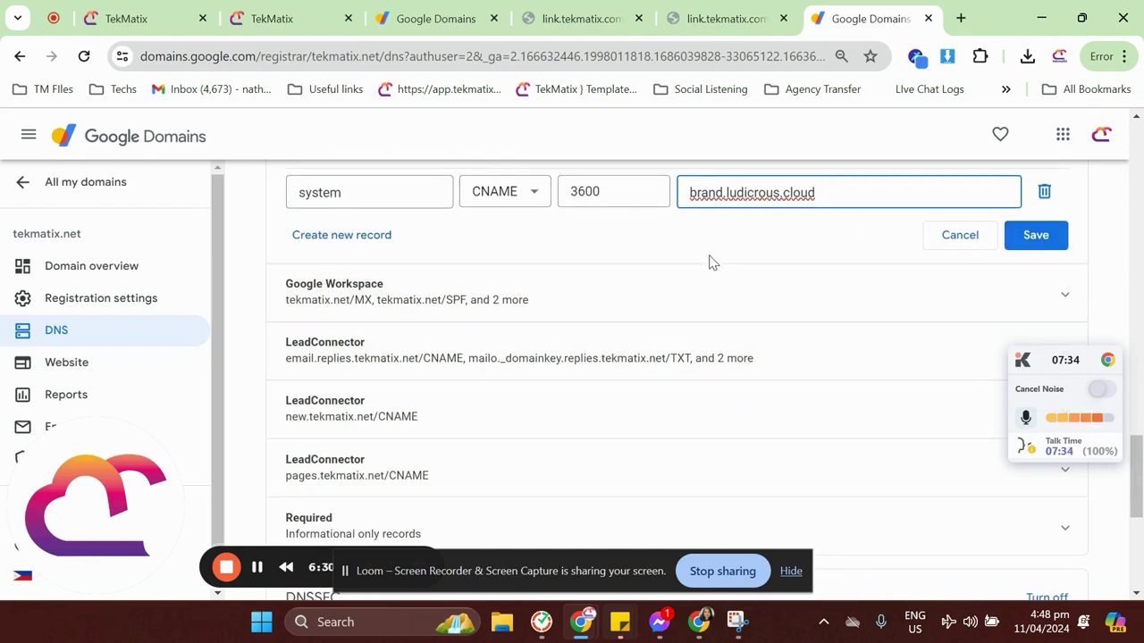
scroll(523, 309, "up", 1)
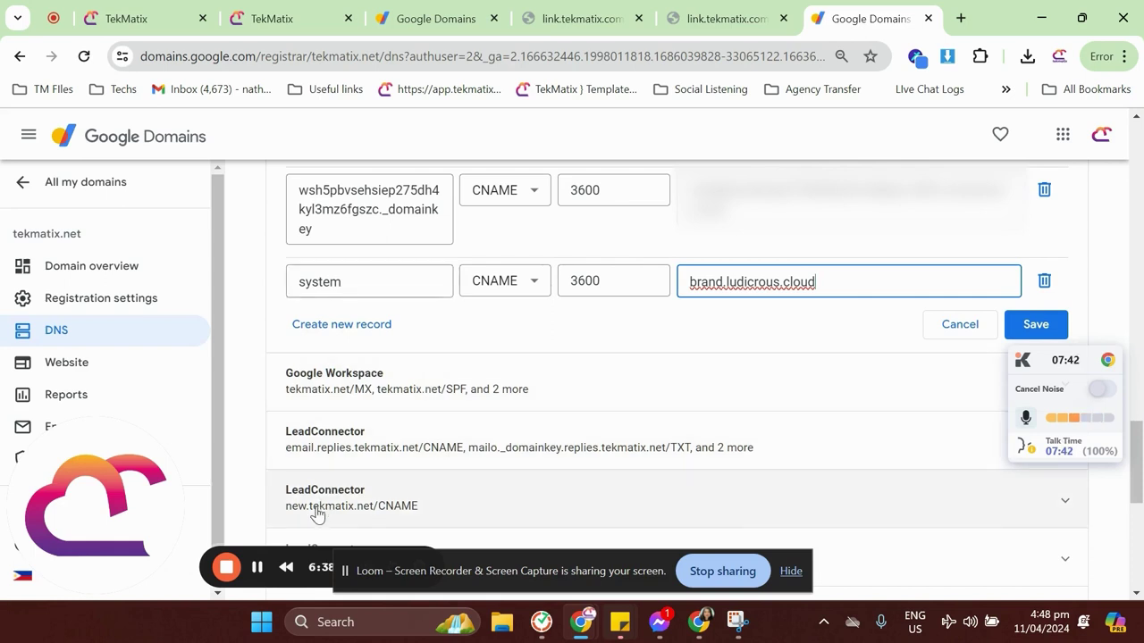
left_click(258, 570)
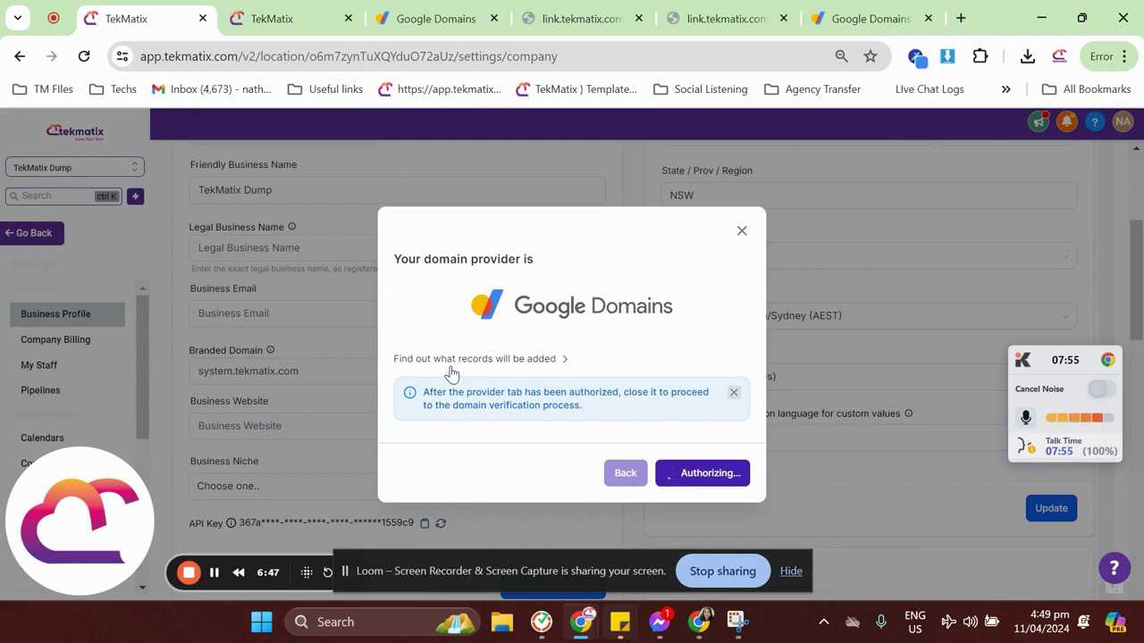
Open the dialog for modifying the branded domain in the Business Profile and close it without entering a domain
left_click(215, 572)
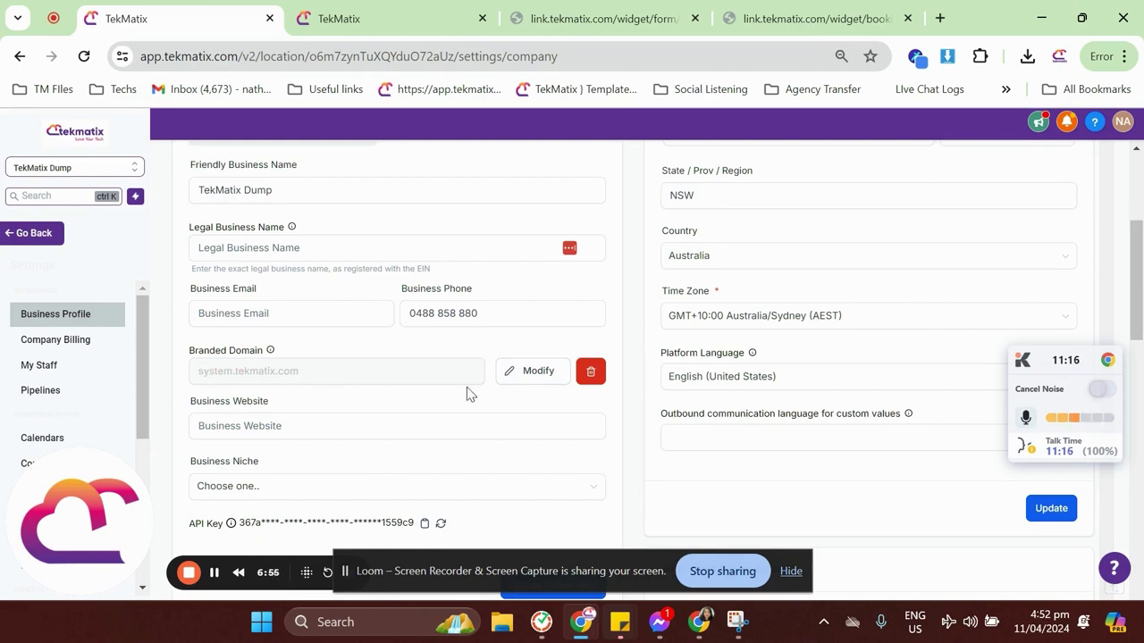
left_click(531, 377)
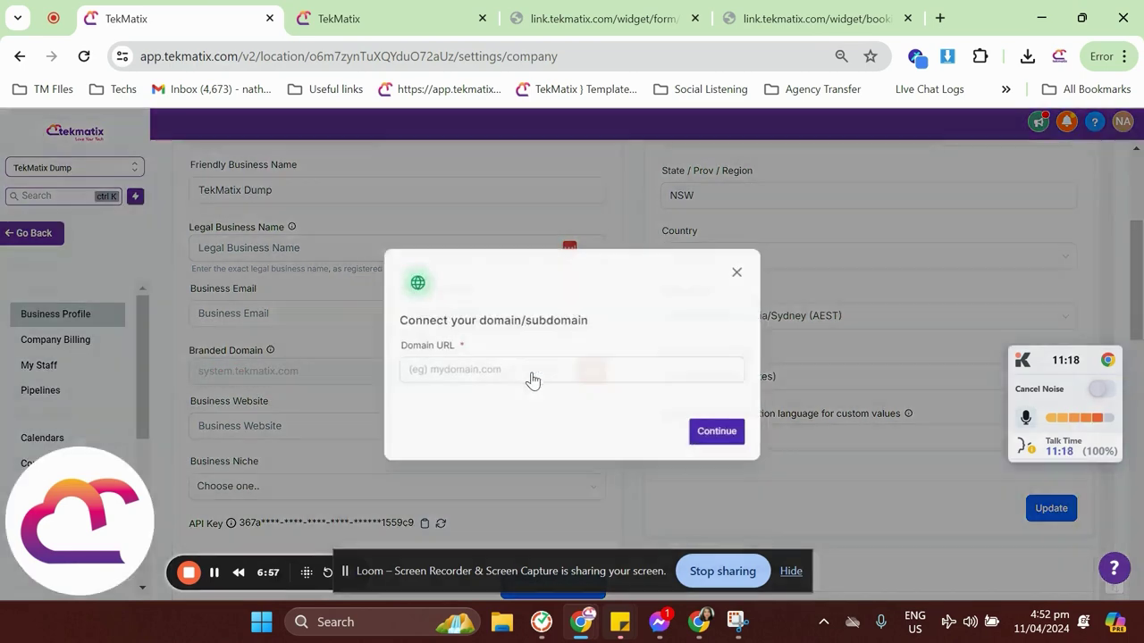
left_click(733, 275)
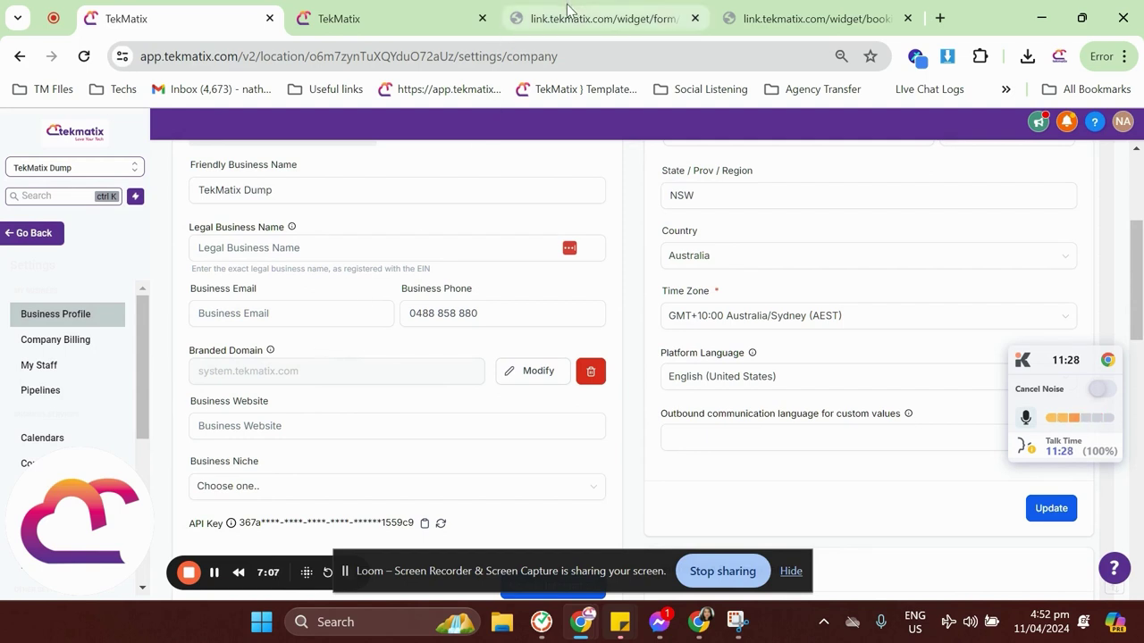
Move the form and booking calendar pages next to the first TekMatix page, view the calendar and reload the form page
left_click_drag(566, 9, 358, 11)
left_click_drag(766, 11, 589, 9)
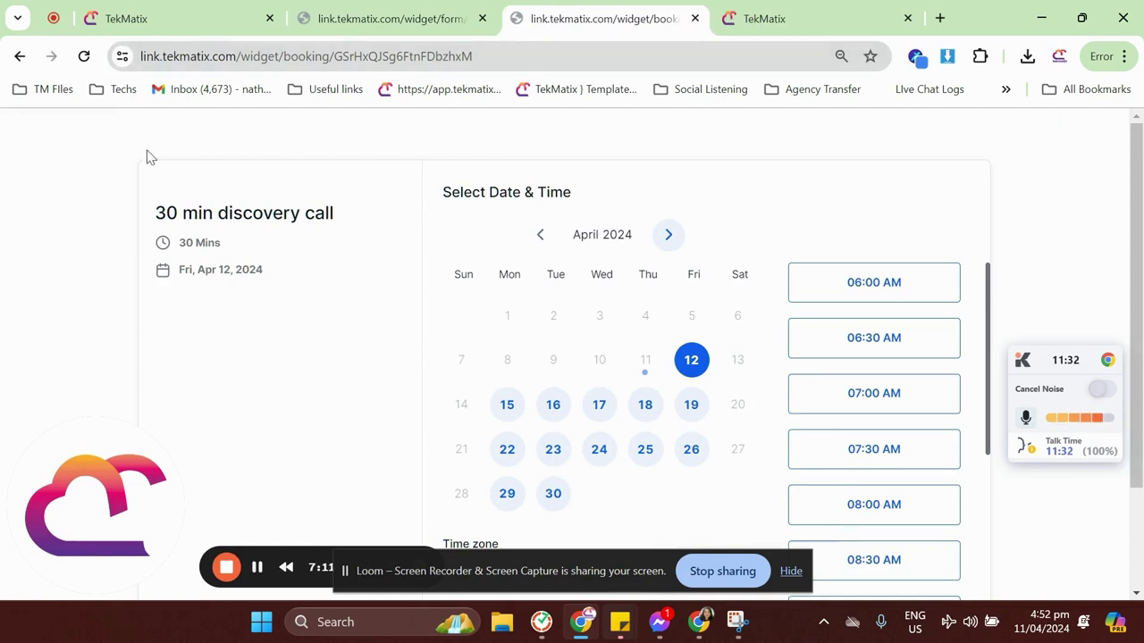
left_click(384, 18)
left_click(204, 13)
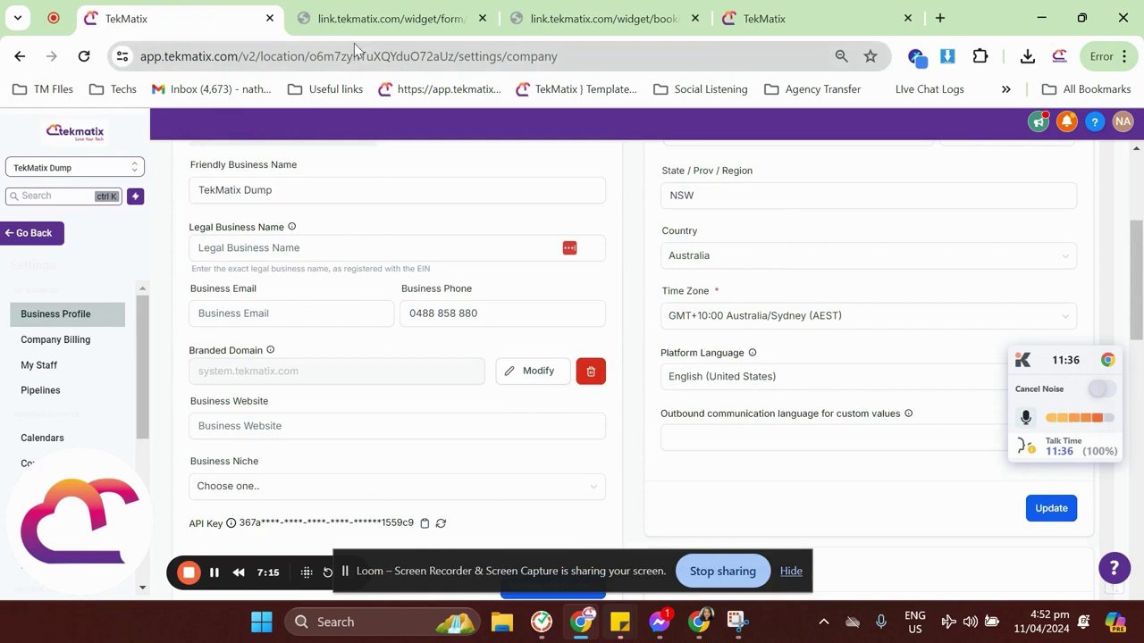
left_click(384, 18)
left_click(84, 55)
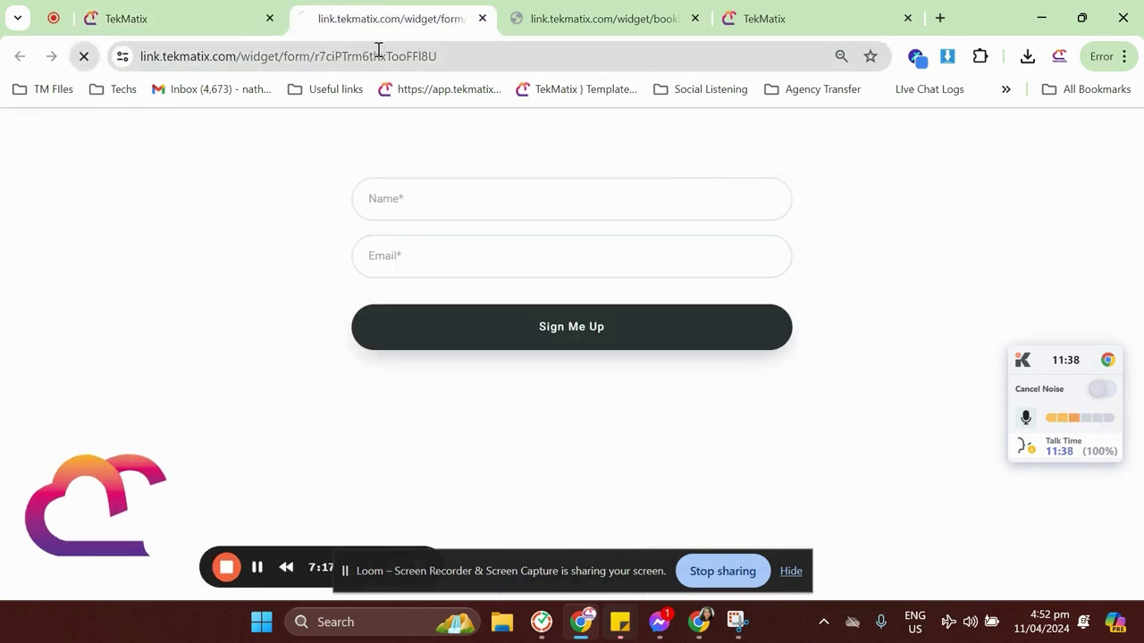
Reload the old booking calendar page, check that it and the form page still load, and examine the domain in the form's address
left_click(589, 26)
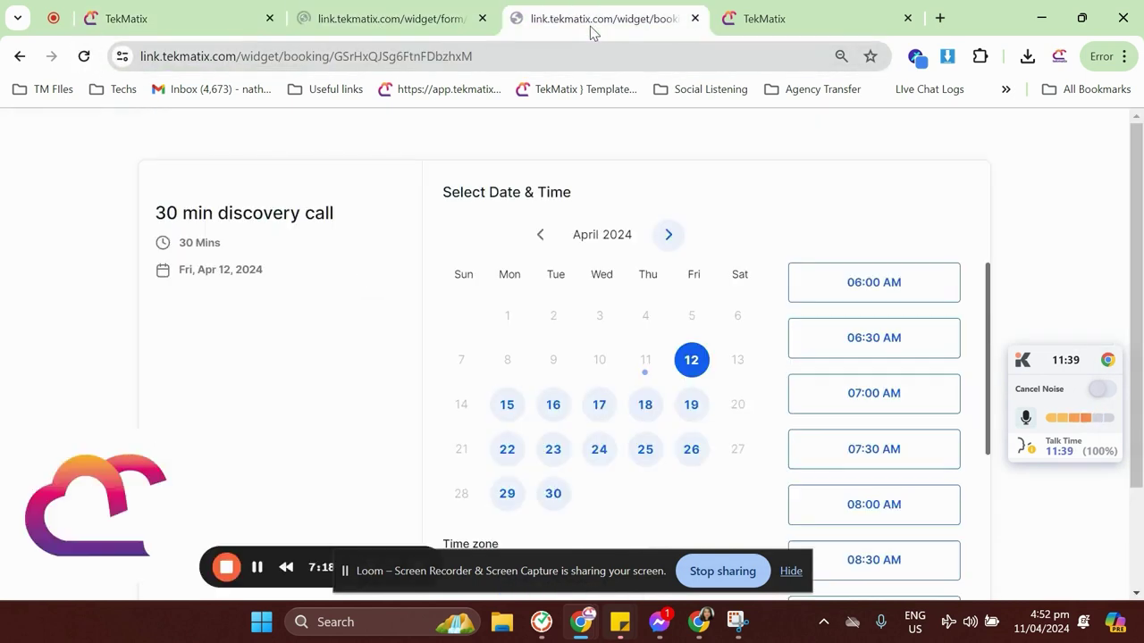
left_click(84, 55)
left_click(420, 18)
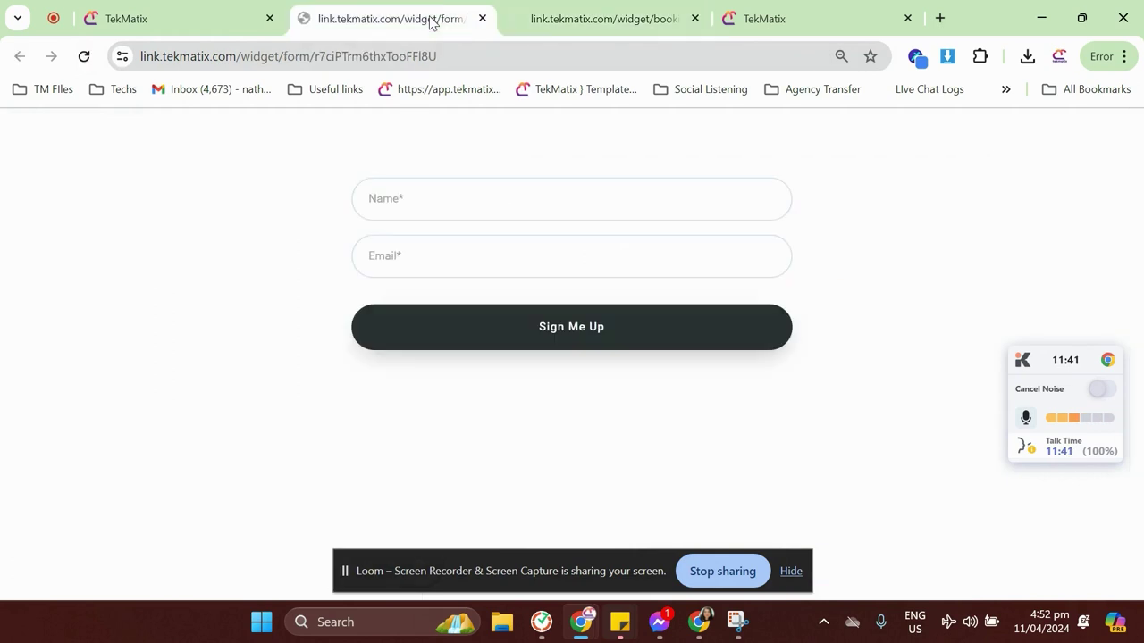
left_click(599, 24)
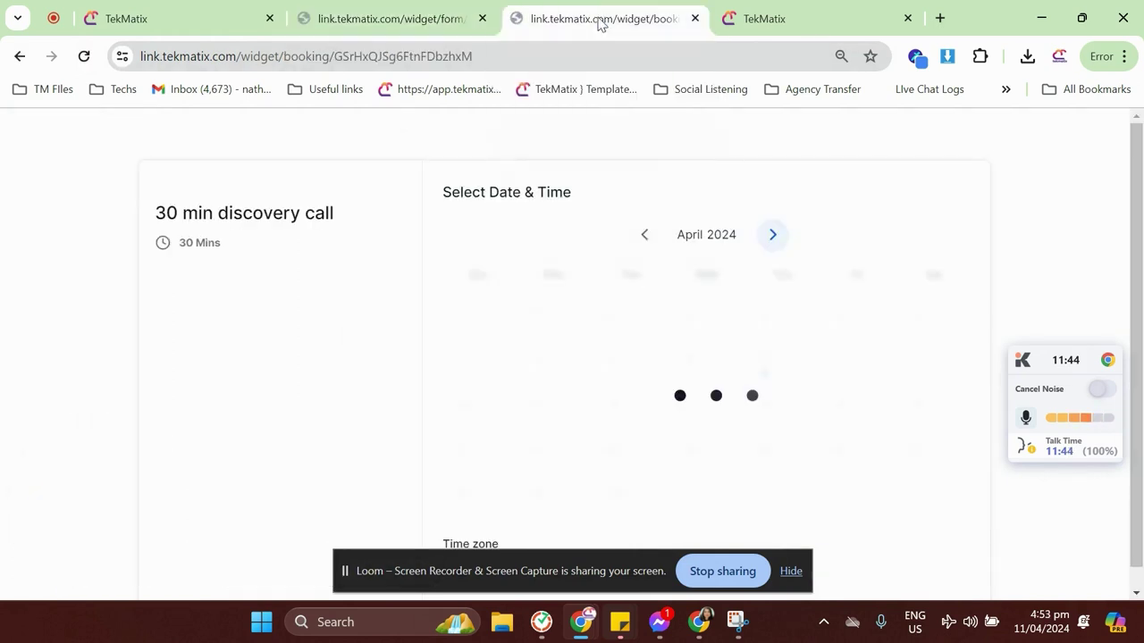
left_click(391, 24)
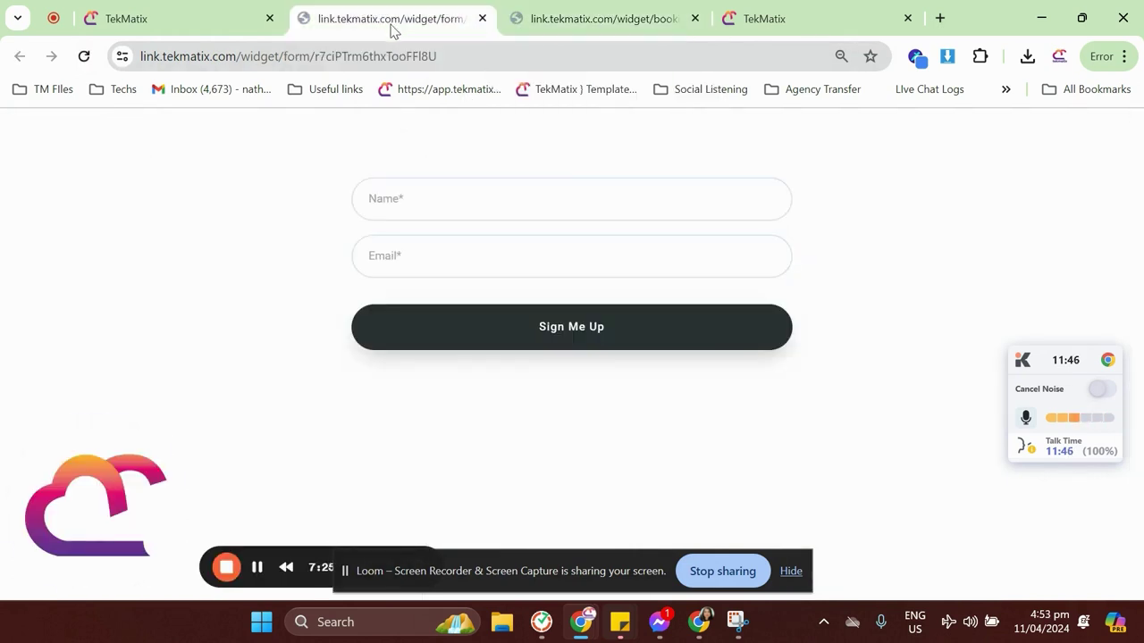
double_click(286, 56)
left_click(258, 56)
left_click_drag(271, 60, 180, 59)
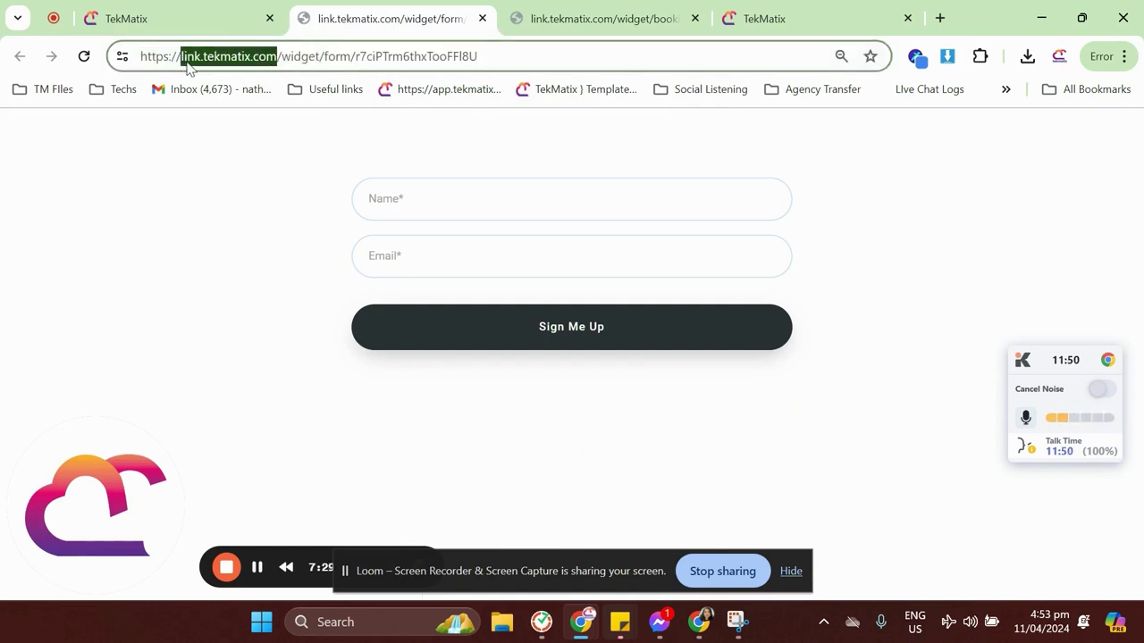
left_click(195, 59)
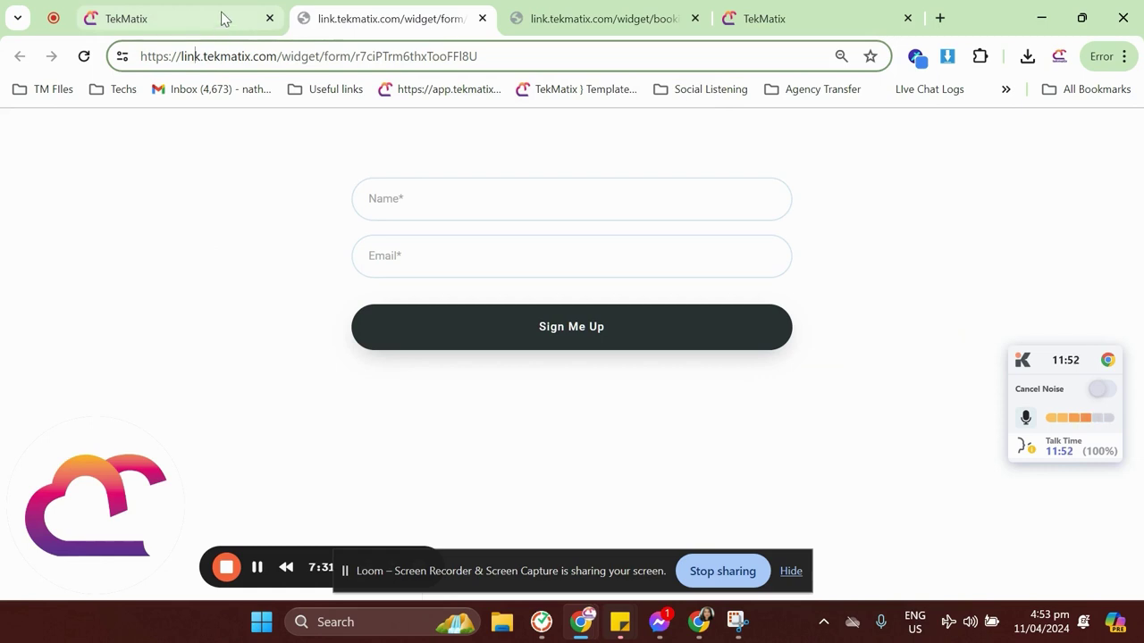
Copy the permanent link of the 30 min discovery call calendar from TekMatix's Calendar Settings
left_click(222, 25)
scroll(88, 394, "down", 1)
left_click(79, 350)
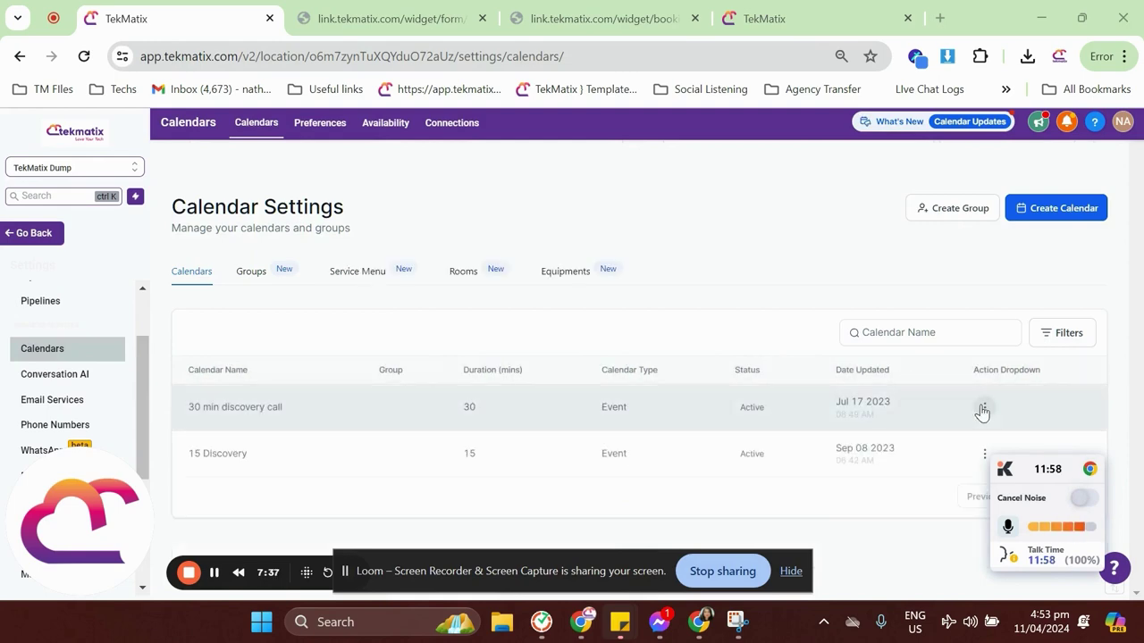
left_click(984, 408)
left_click(961, 483)
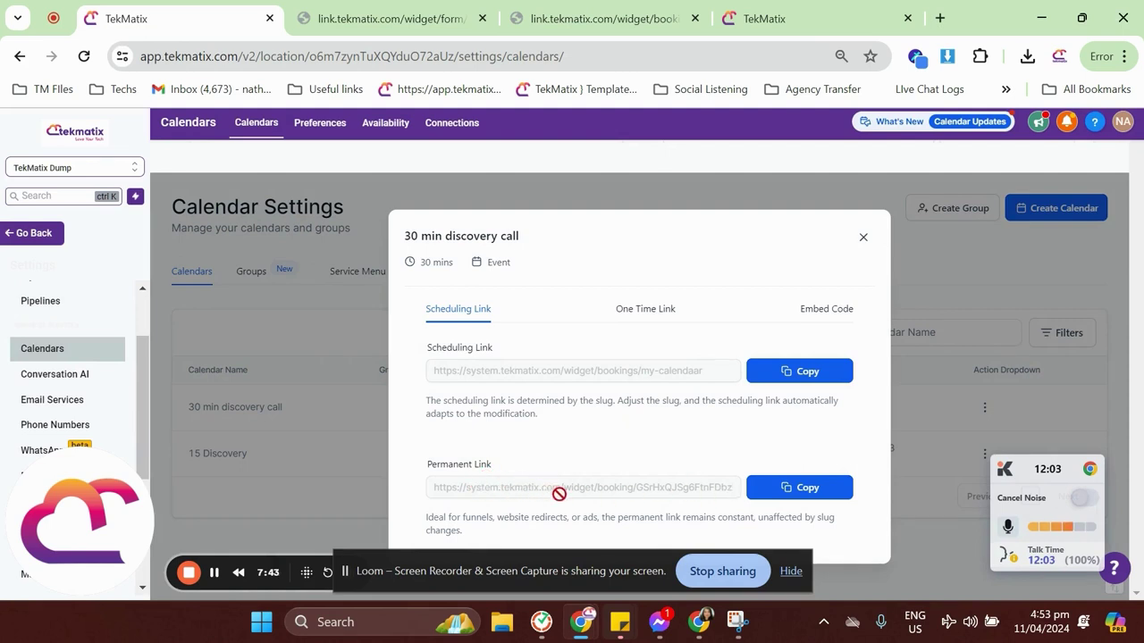
left_click(814, 500)
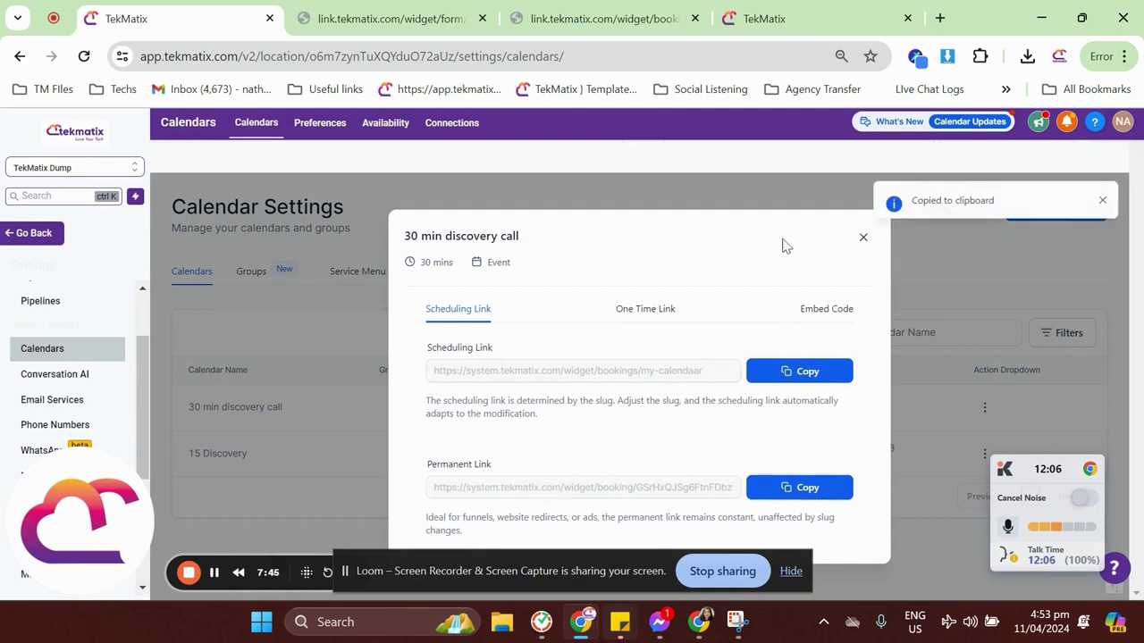
Open the copied permanent calendar link in a new browser tab and reload the page
left_click(939, 18)
key("ctrl+v")
key("Return")
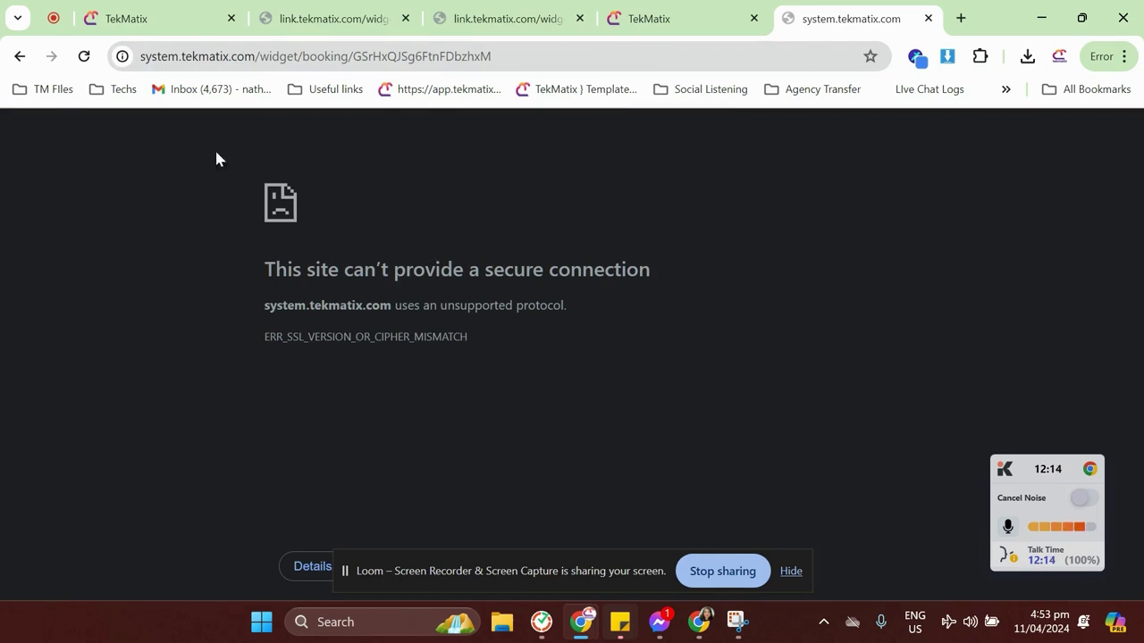
left_click(84, 56)
left_click(178, 8)
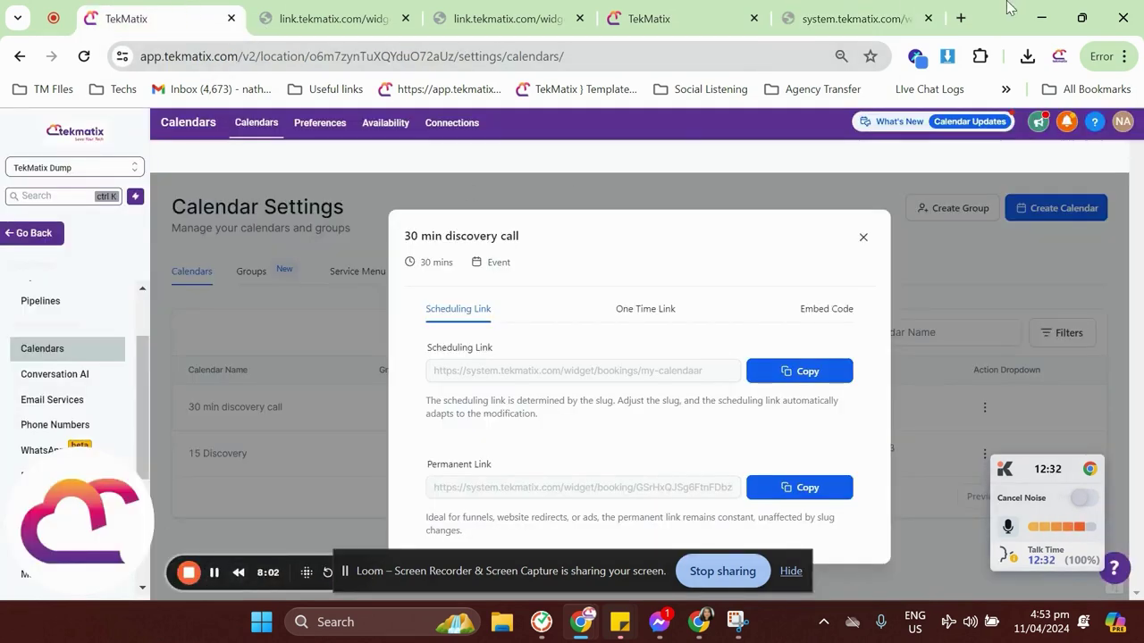
left_click(853, 18)
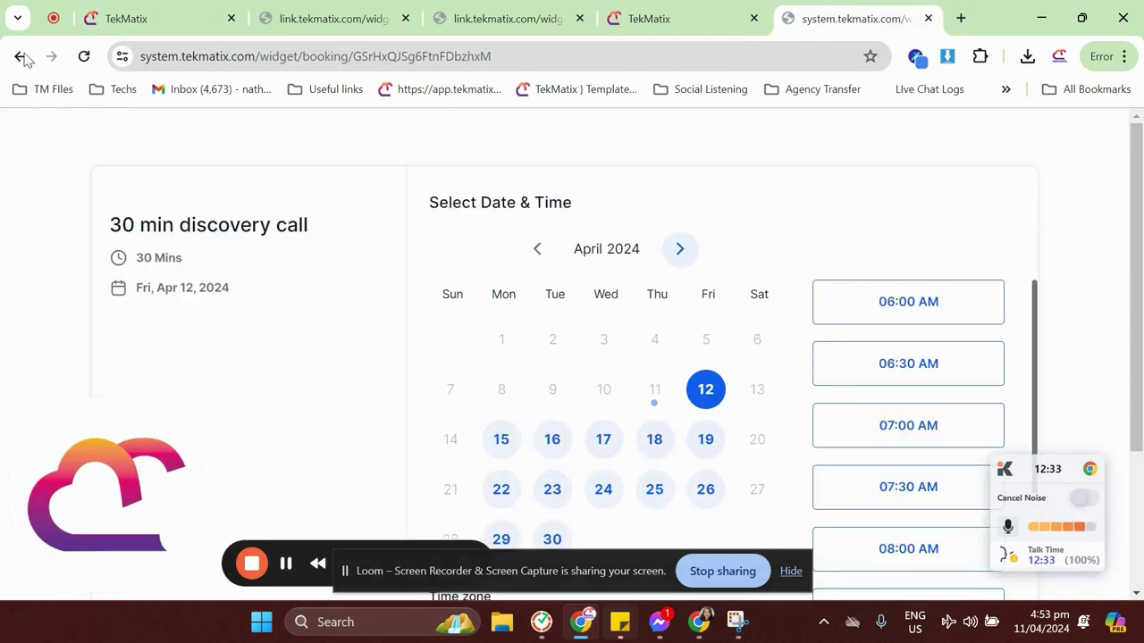
left_click(85, 58)
left_click(198, 60)
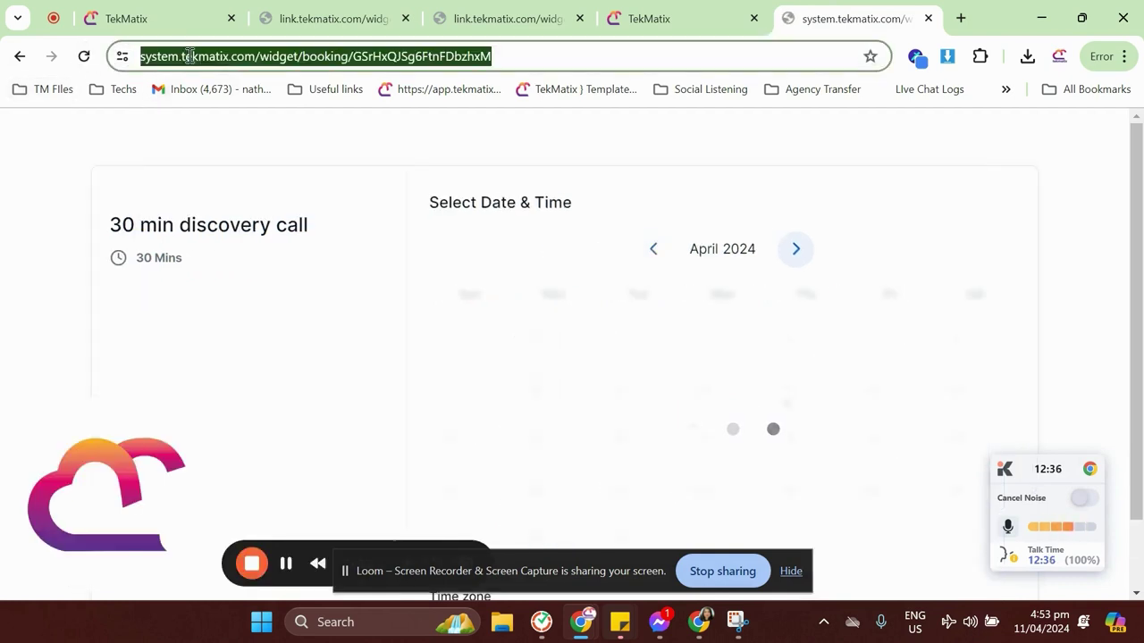
left_click(198, 56)
Move the link.tekmatix.com booking page next to the system.tekmatix.com booking page and highlight the domain in its address
left_click(492, 18)
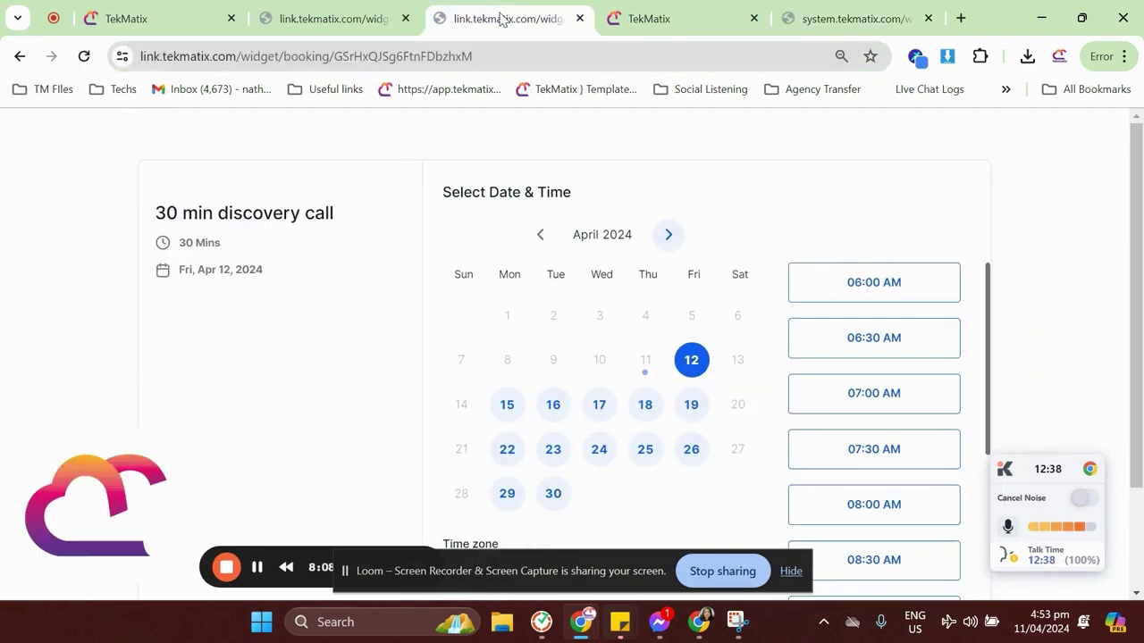
left_click_drag(501, 18, 675, 17)
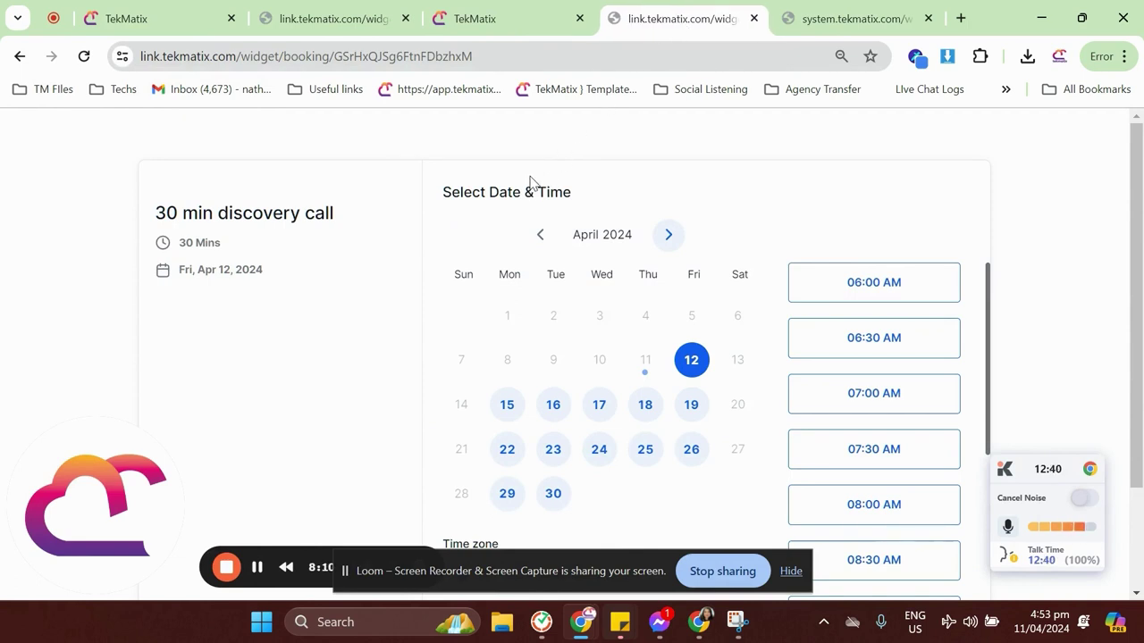
double_click(259, 56)
left_click(253, 59)
left_click_drag(190, 56, 282, 59)
Compare the calendar ID at the end of the system.tekmatix.com and link.tekmatix.com booking addresses, along with the old domain
left_click(804, 19)
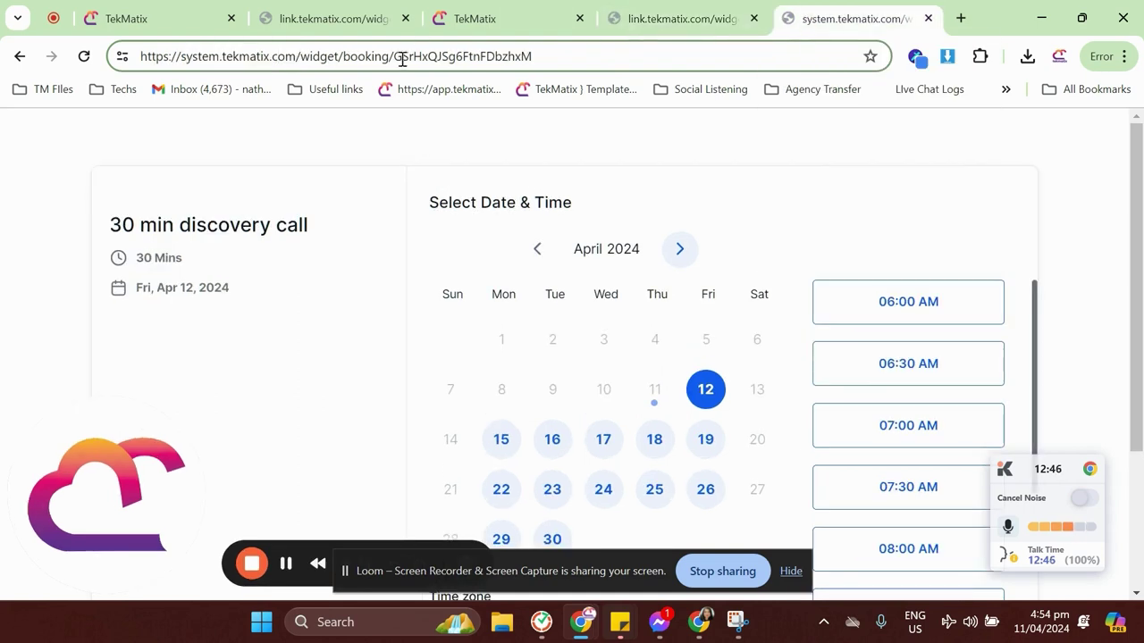
left_click_drag(562, 56, 395, 69)
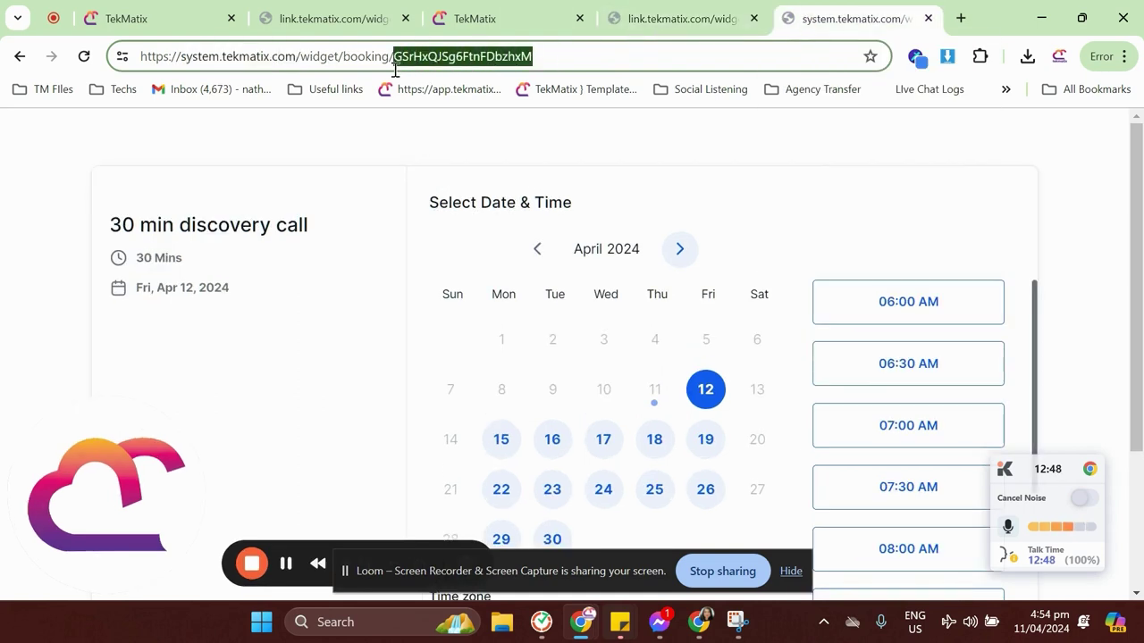
left_click(679, 20)
left_click_drag(533, 56, 379, 59)
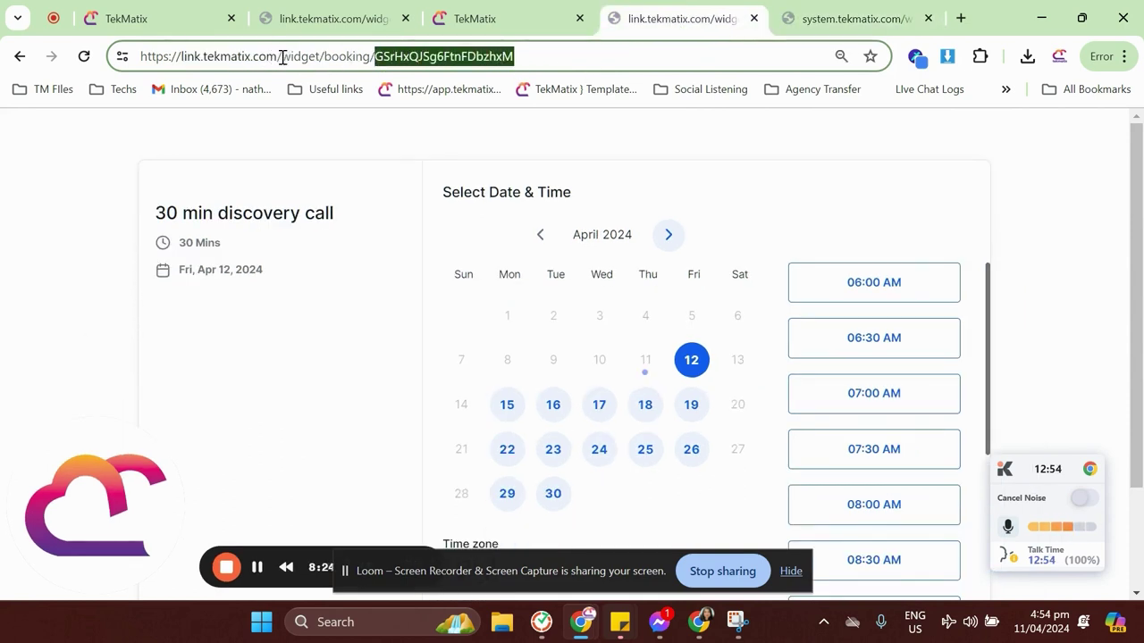
left_click_drag(284, 56, 182, 63)
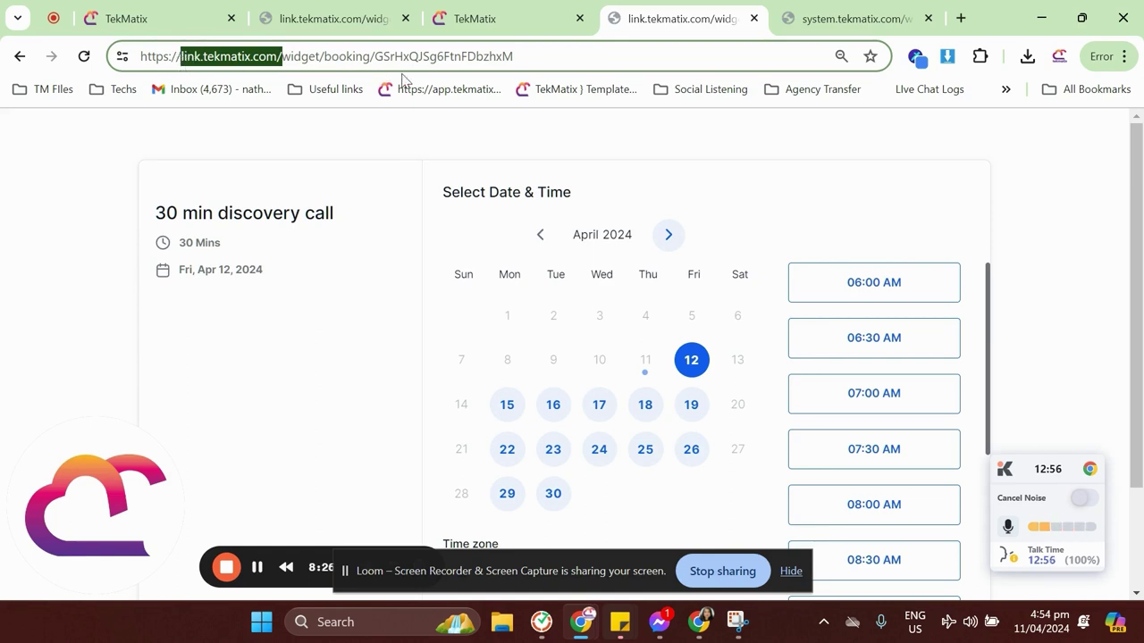
left_click_drag(530, 56, 377, 71)
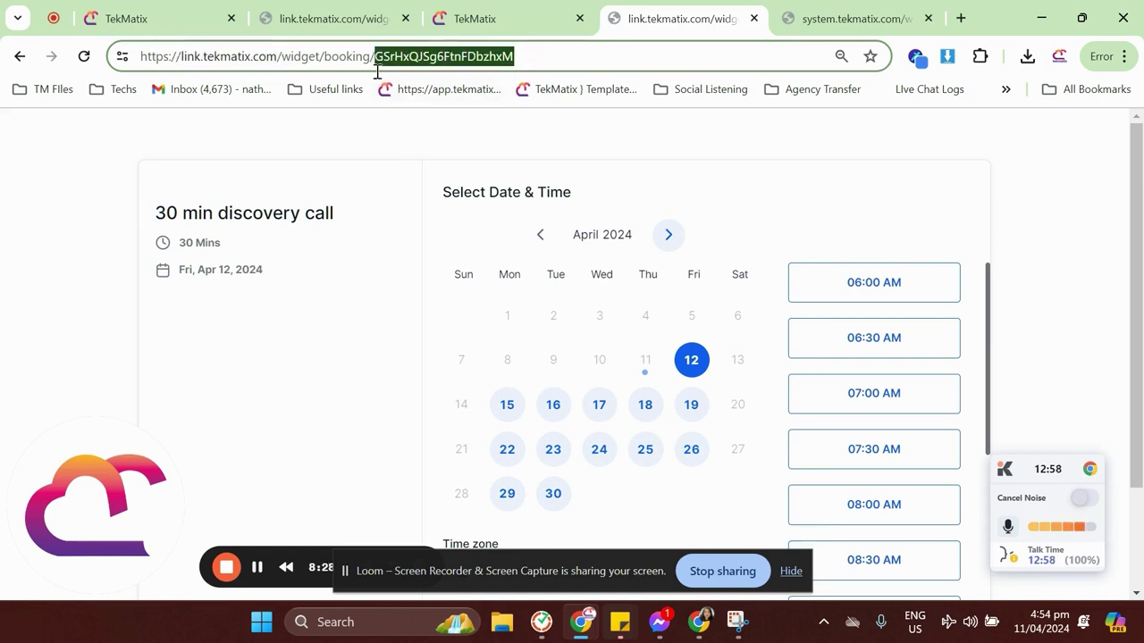
left_click(584, 170)
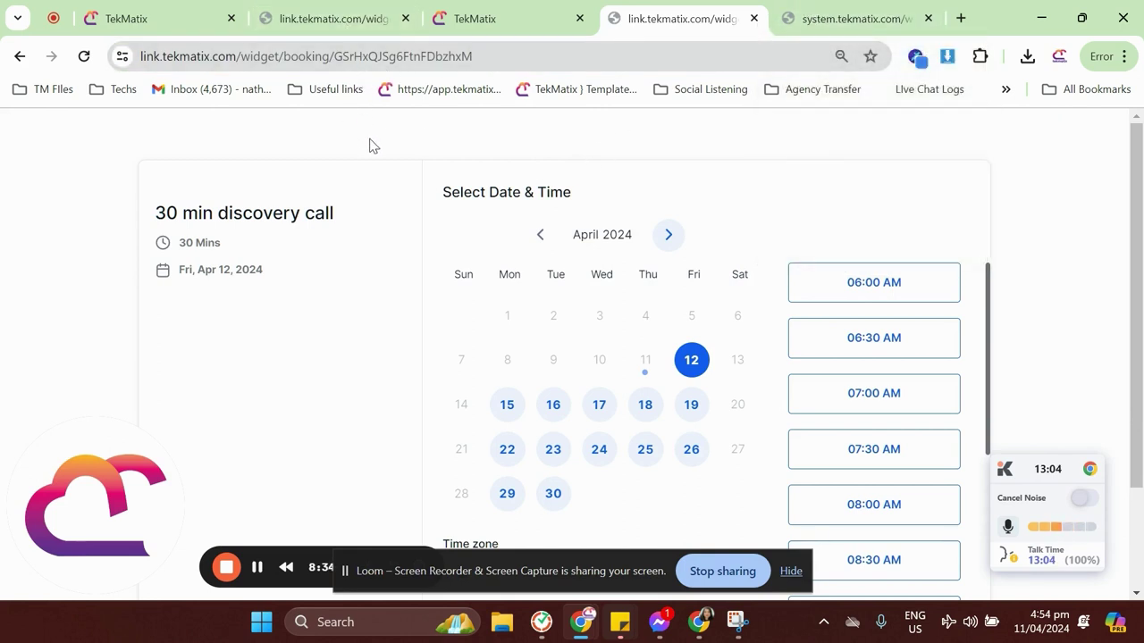
Examine the old booking link's calendar ID and full address, and compare them with the full system.tekmatix.com booking address
left_click(376, 56)
double_click(377, 56)
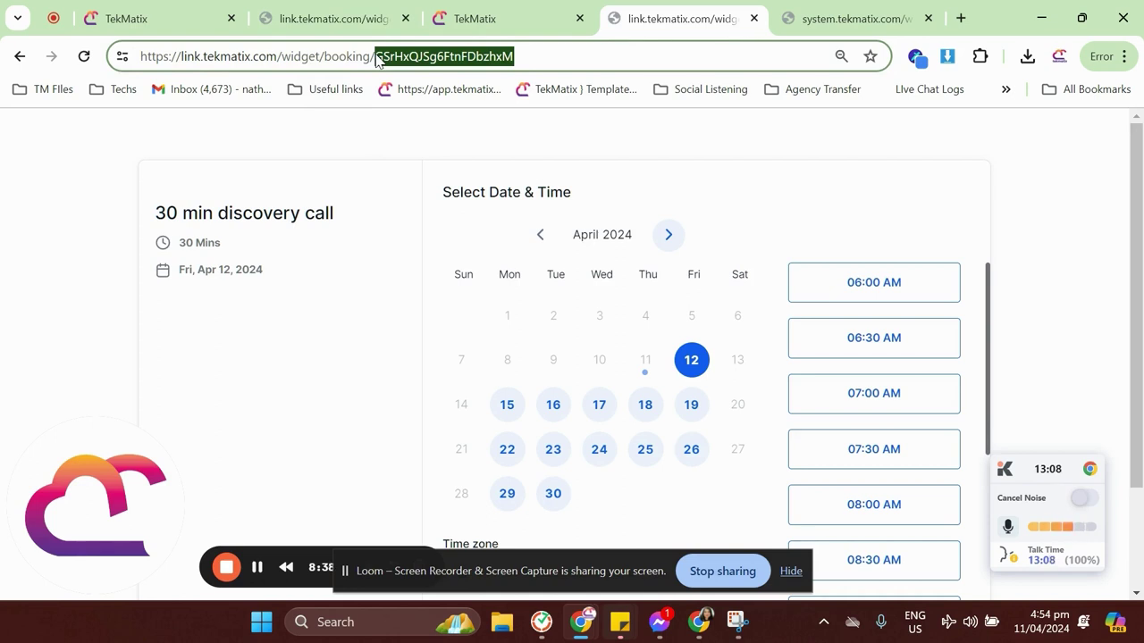
left_click(444, 56)
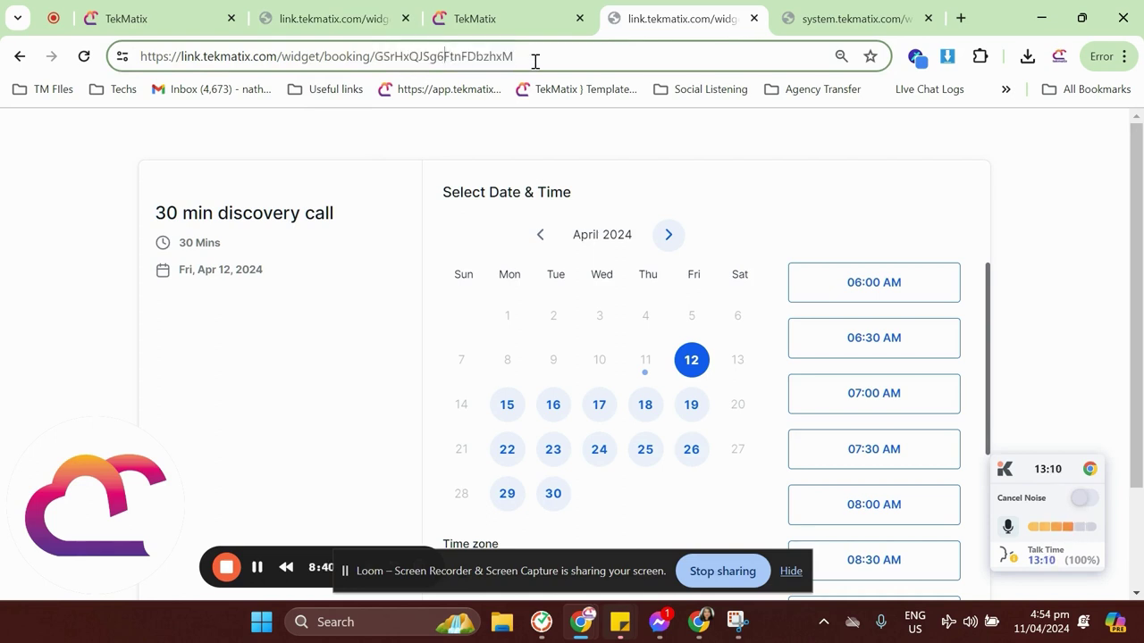
left_click_drag(534, 61, 132, 69)
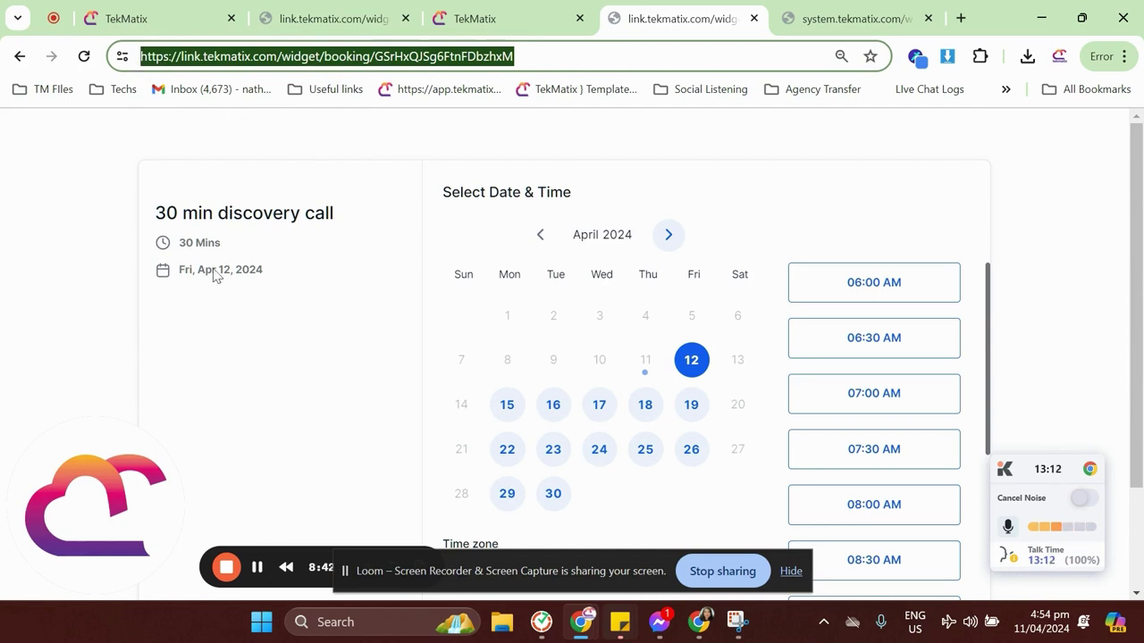
left_click(806, 22)
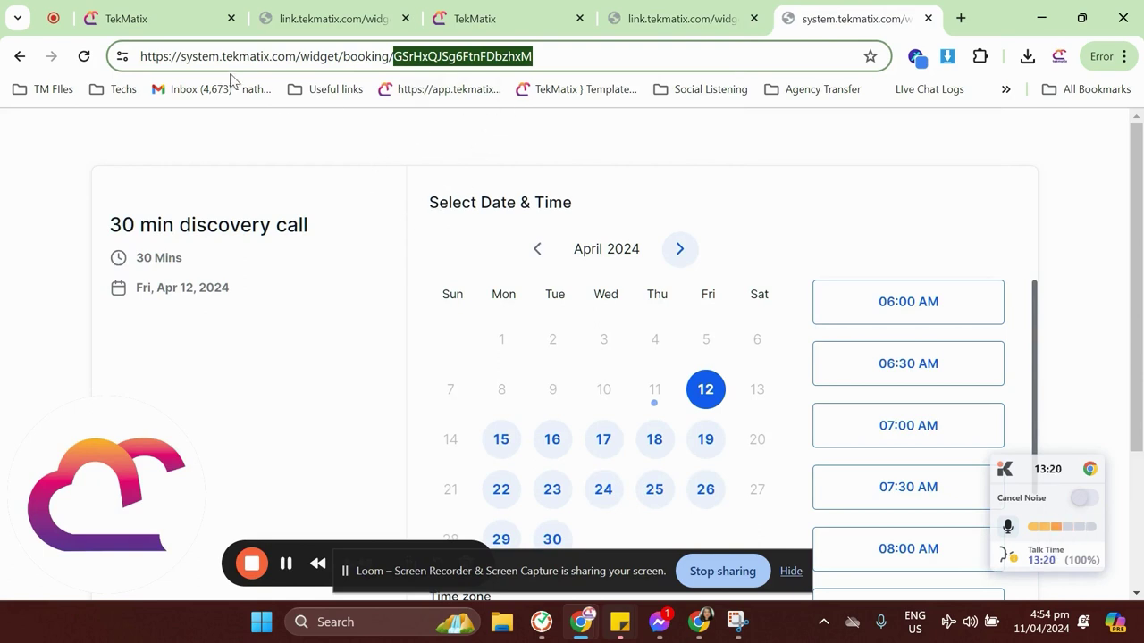
left_click(152, 57)
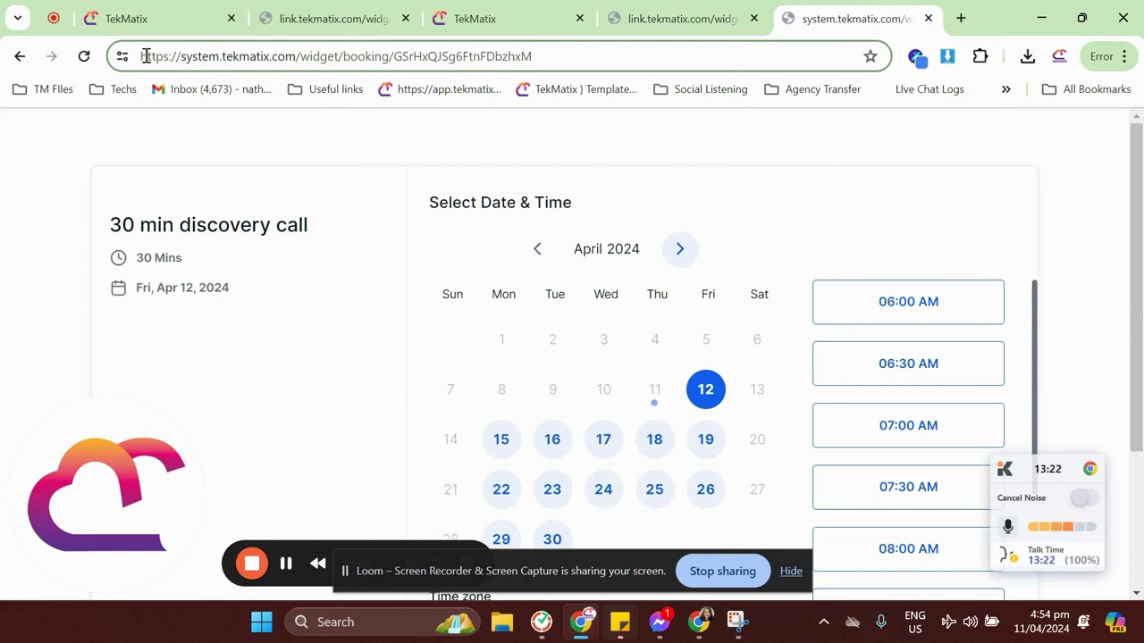
left_click_drag(150, 57, 554, 72)
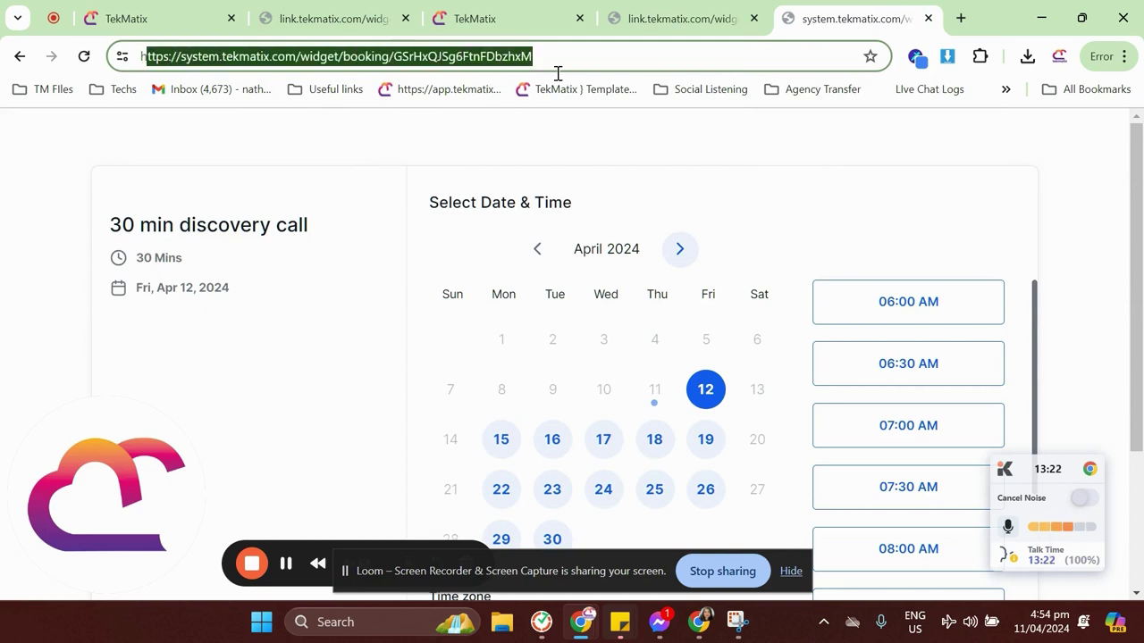
left_click(256, 64)
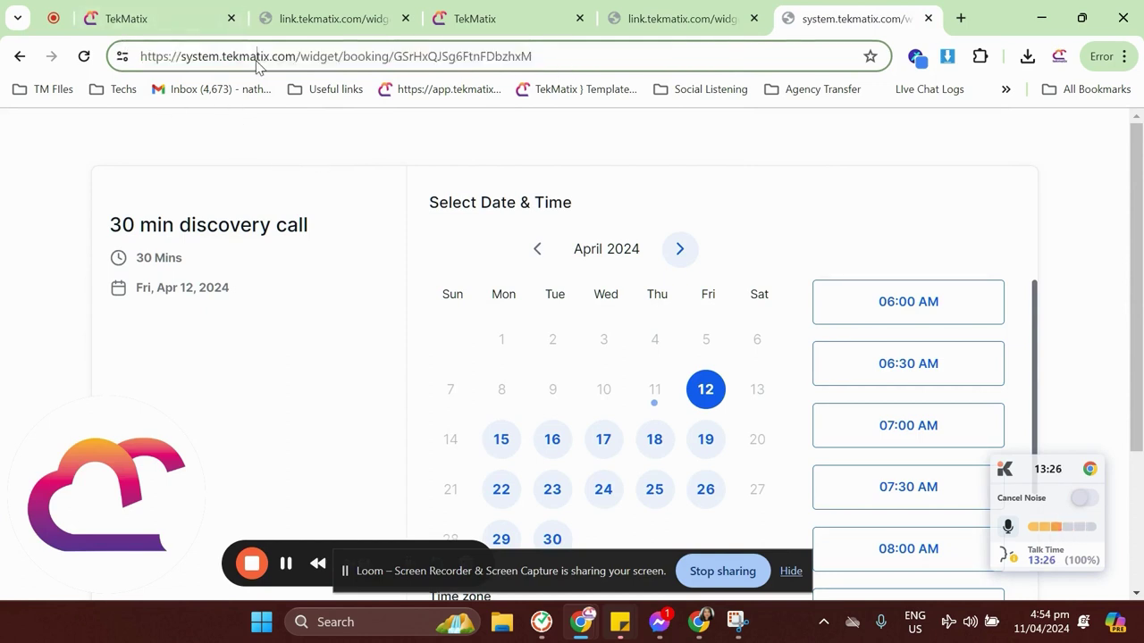